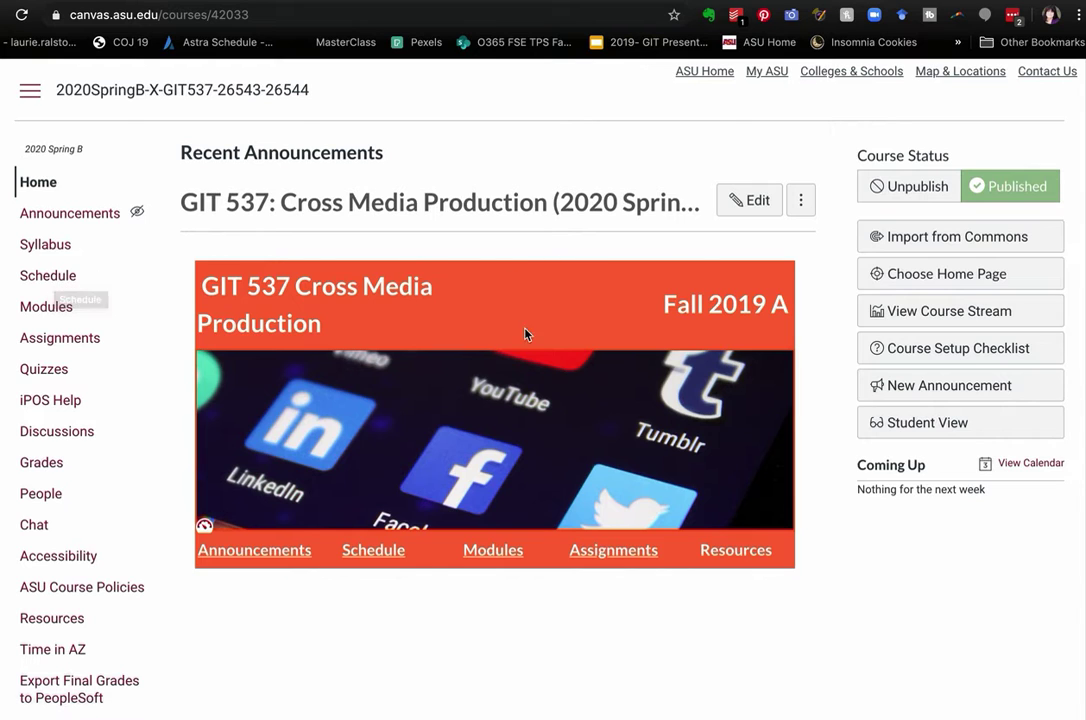
- View the list of all pages in the 2020 Spring B course and return to the course home page
scroll(158, 640, down, 3)
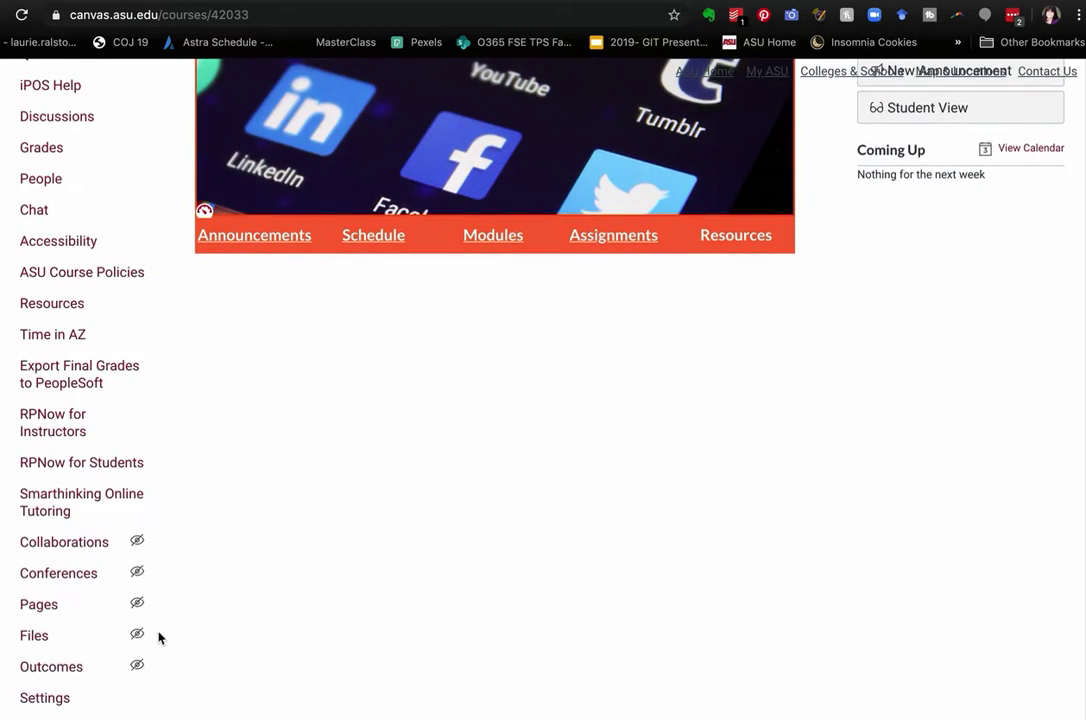
click(46, 613)
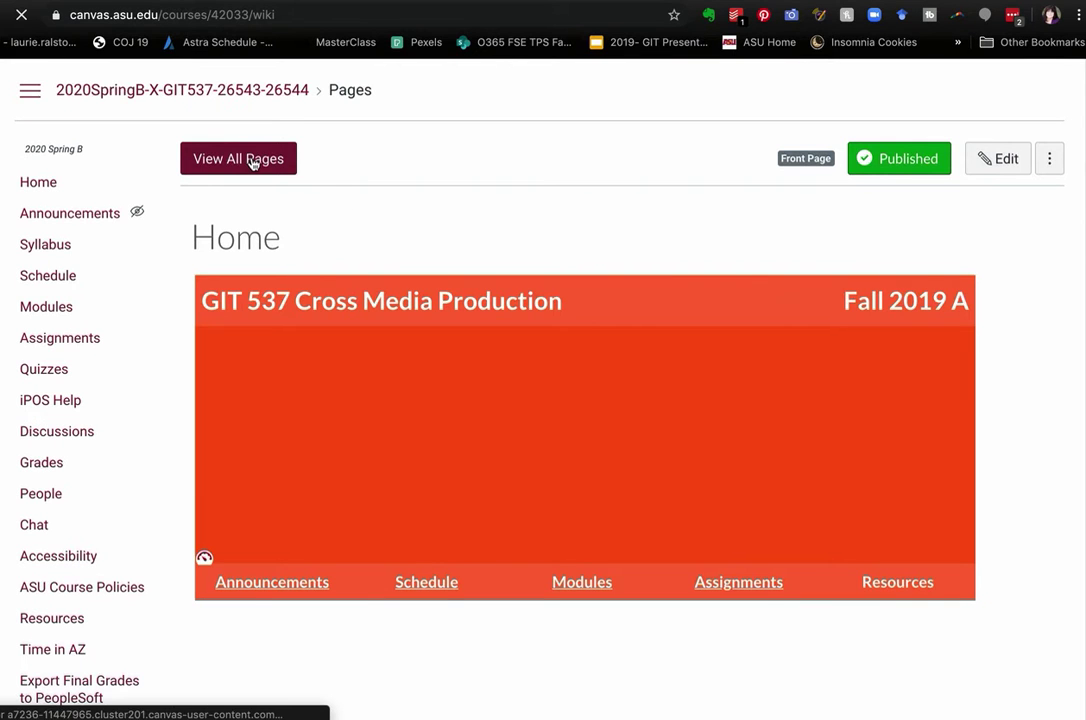
click(254, 163)
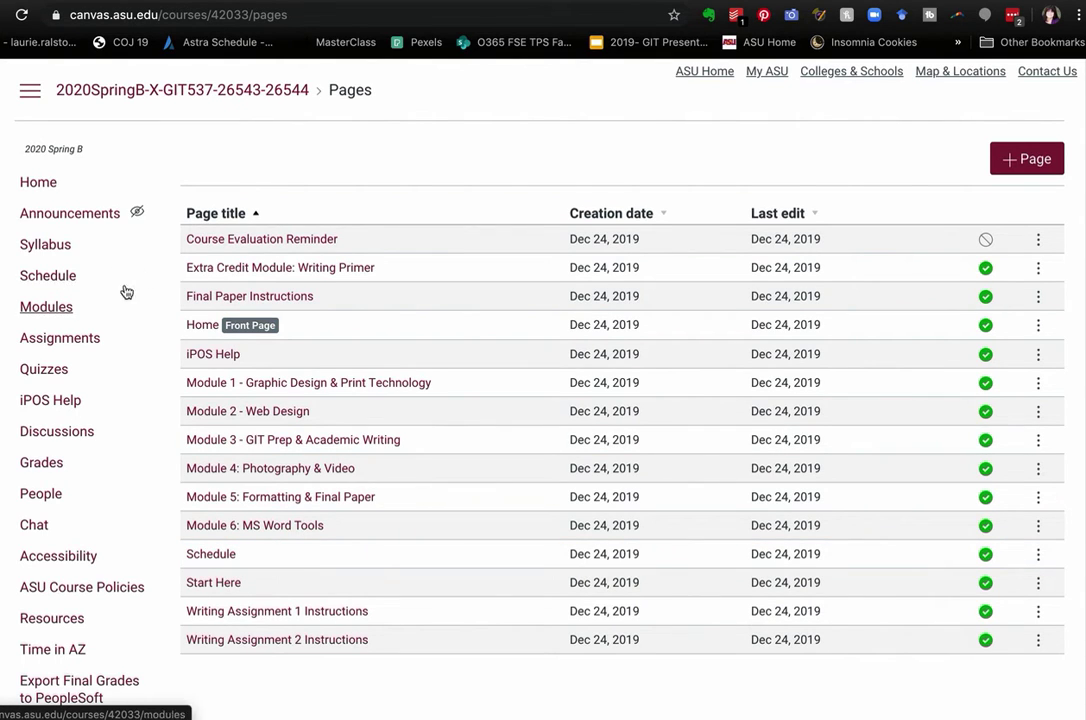
click(42, 185)
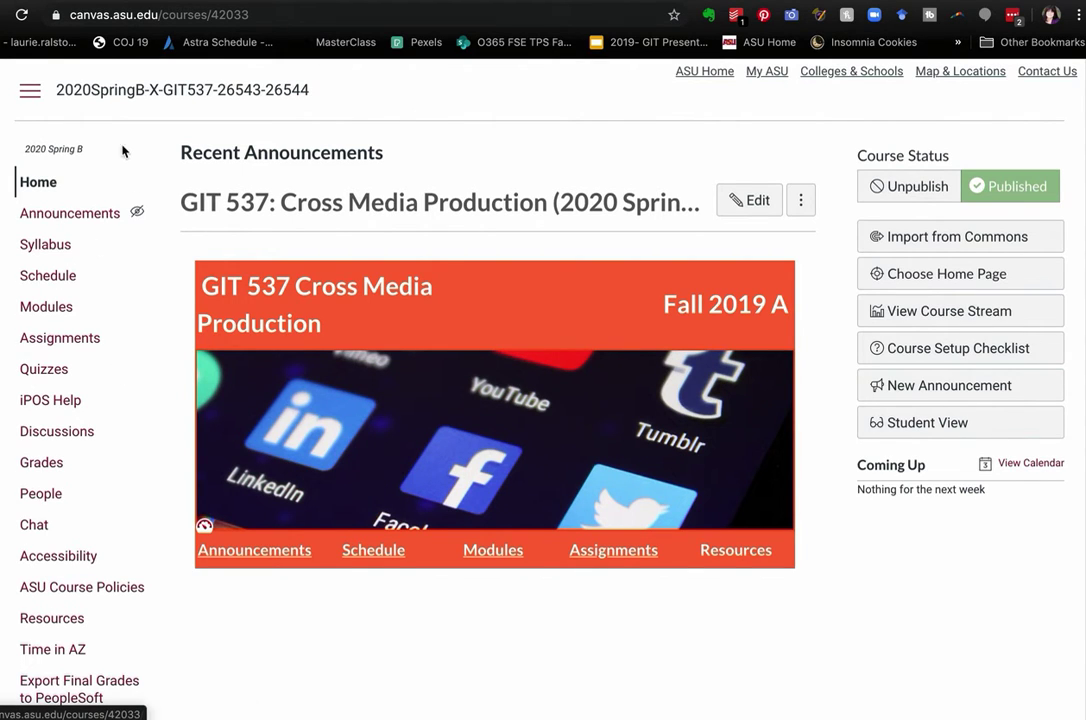
- Check where the Schedule link in the course menu leads, and go back to the GIT 537 2020 Spring B home page
click(47, 279)
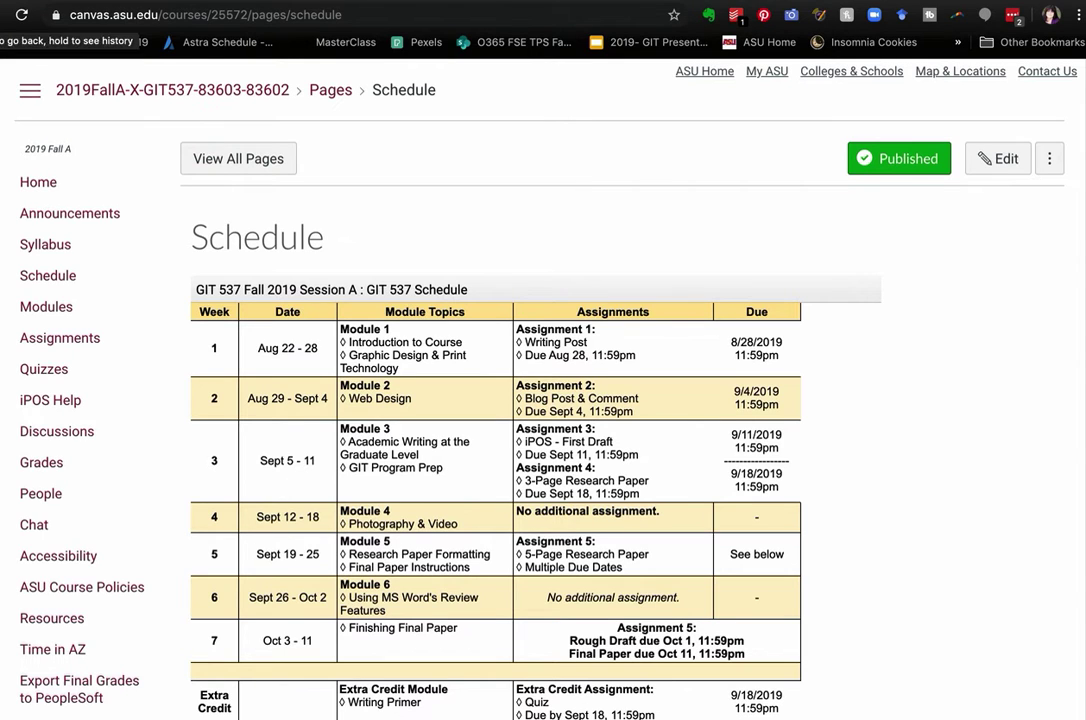
click(0, 14)
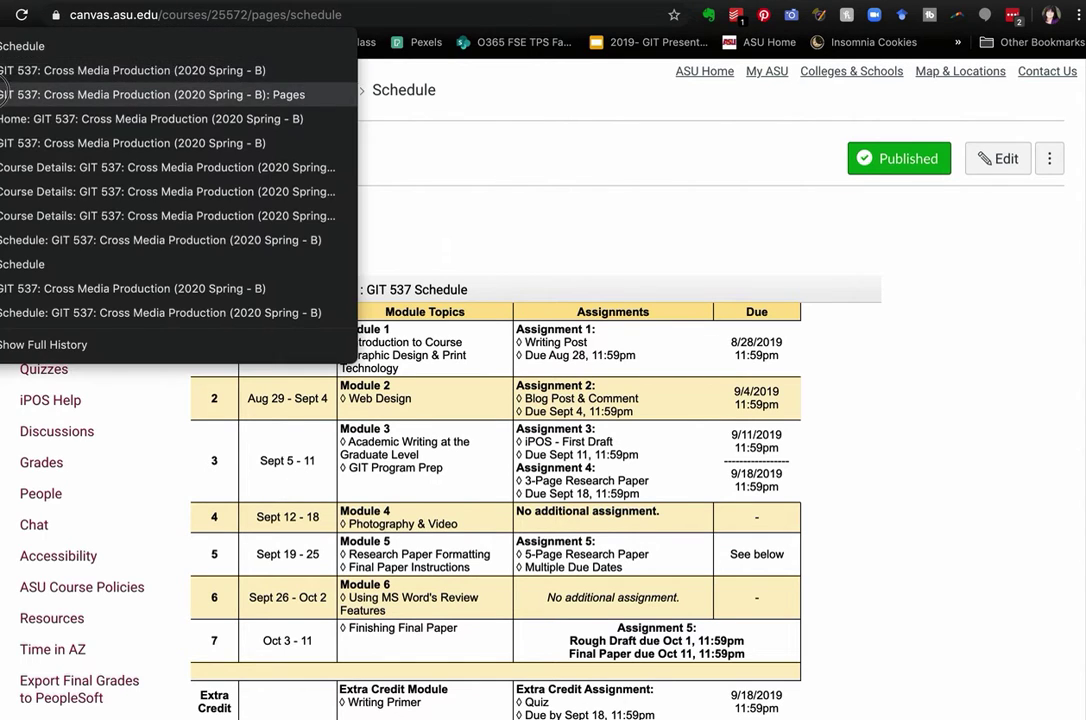
click(40, 70)
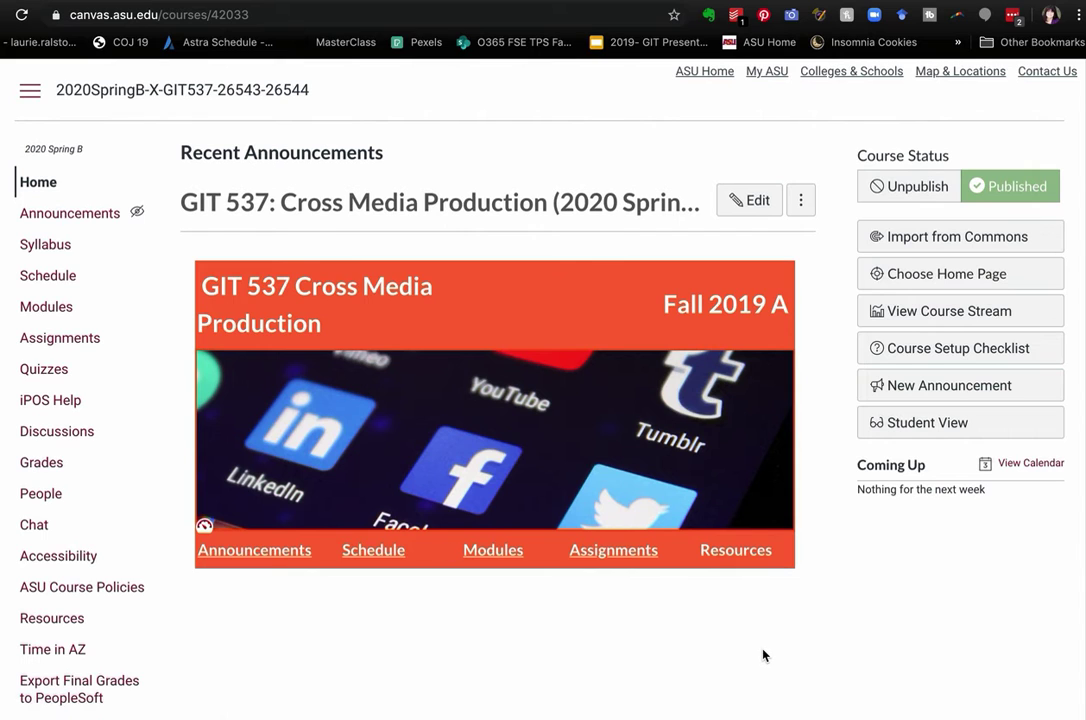
- Open the Navigation section of the course settings
scroll(763, 655, down, 5)
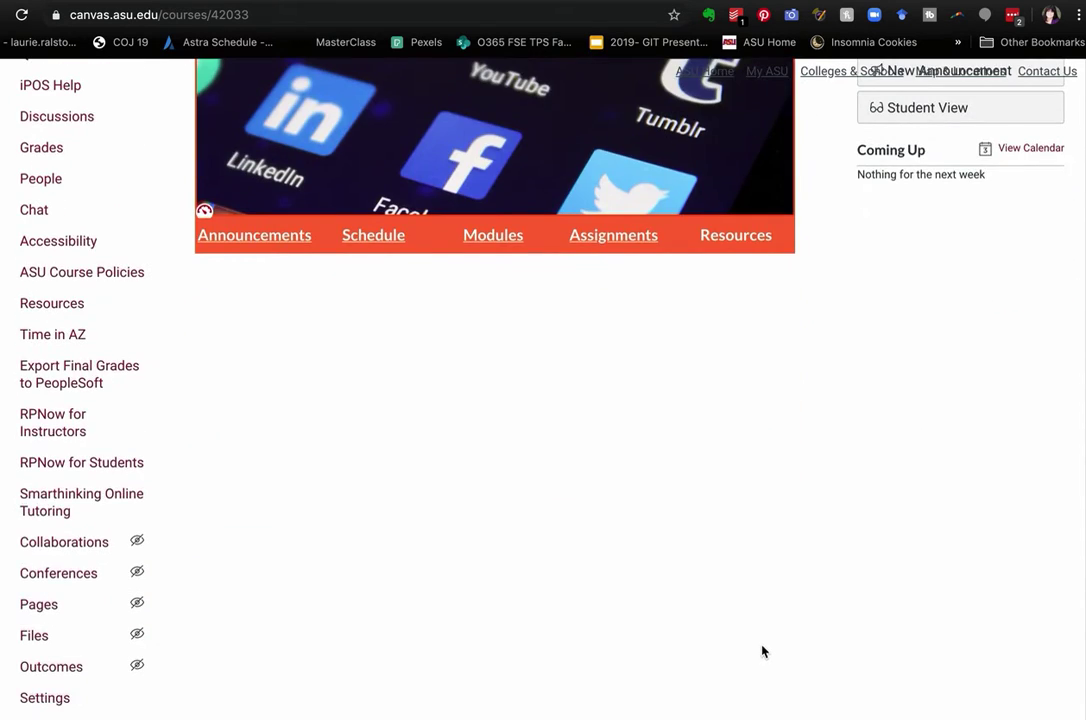
click(46, 700)
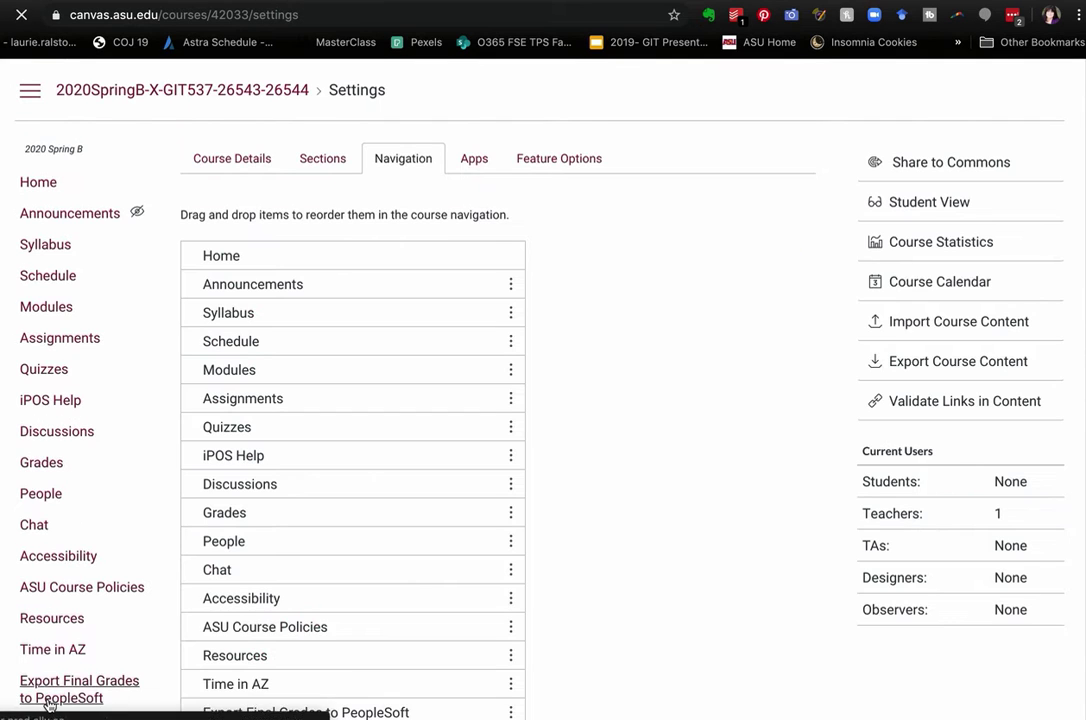
click(407, 160)
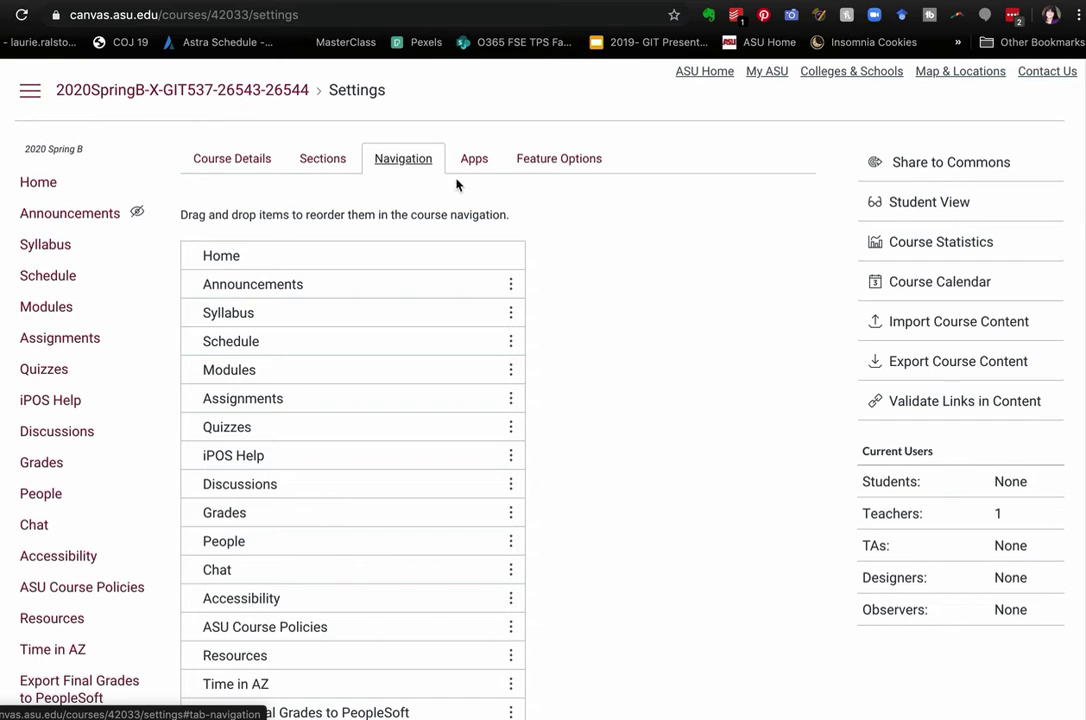
click(240, 160)
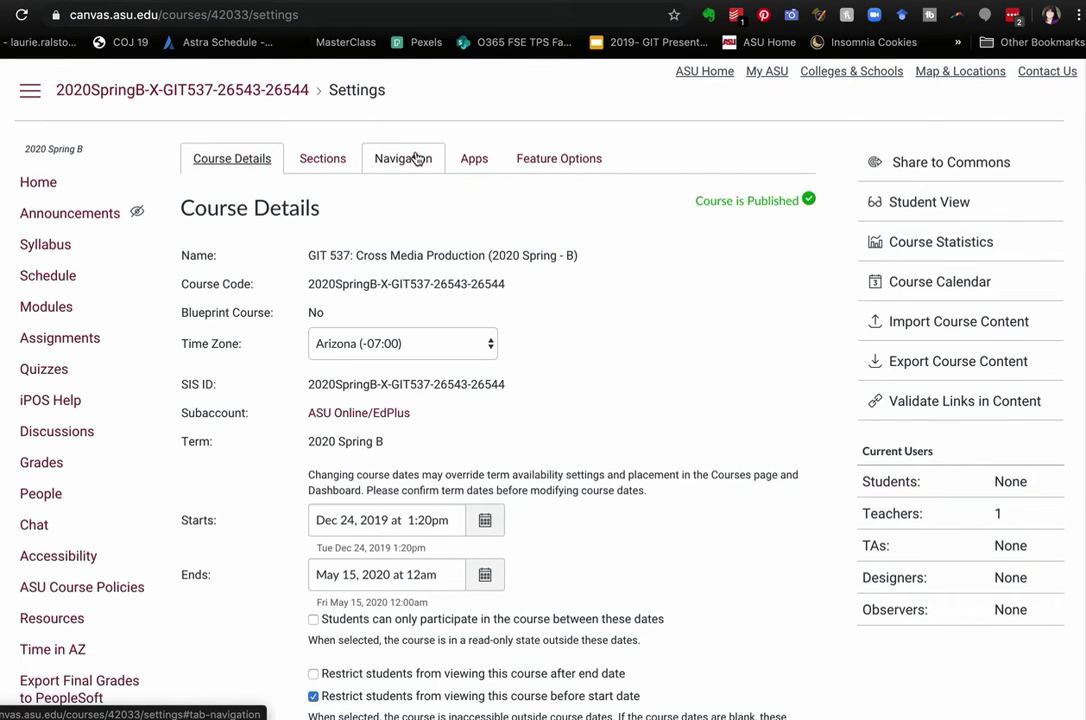
click(412, 160)
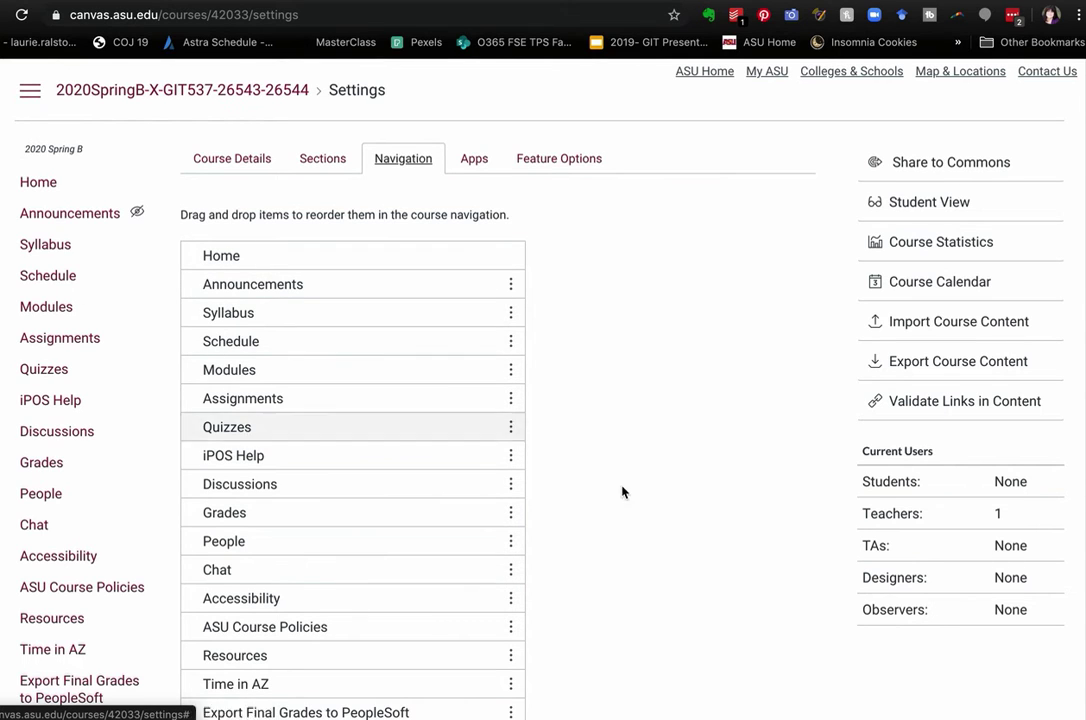
- Examine the items shown in the course navigation and those hidden from students
scroll(740, 540, down, 1)
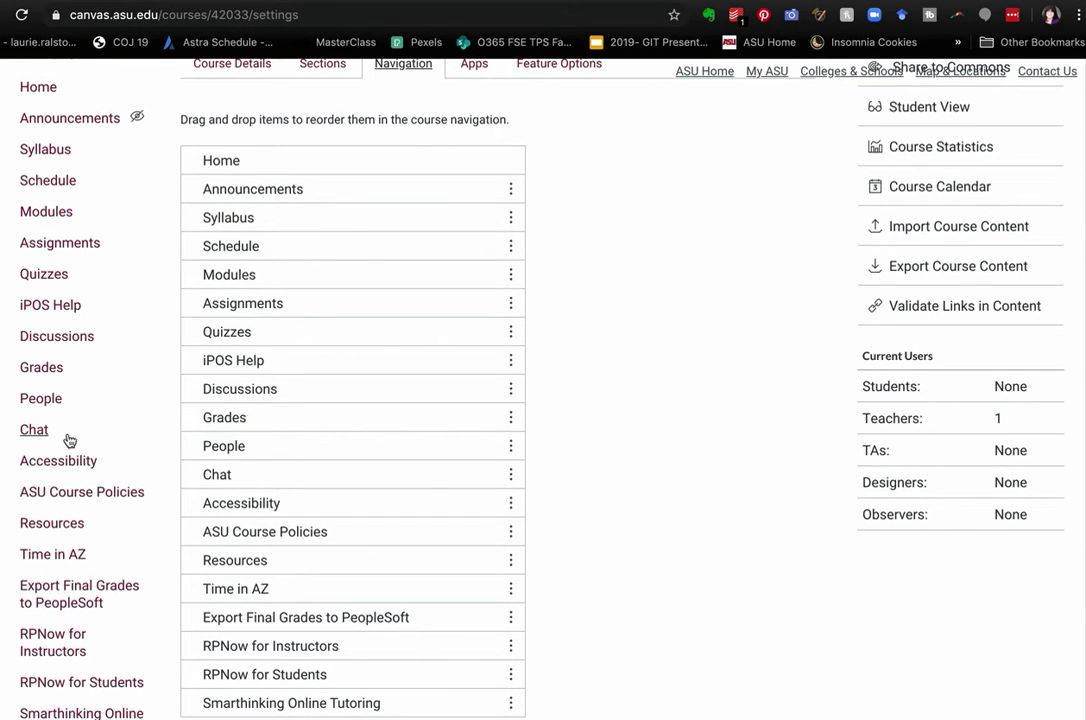
scroll(470, 530, down, 1)
scroll(455, 550, down, 3)
scroll(318, 566, down, 1)
scroll(318, 566, down, 1)
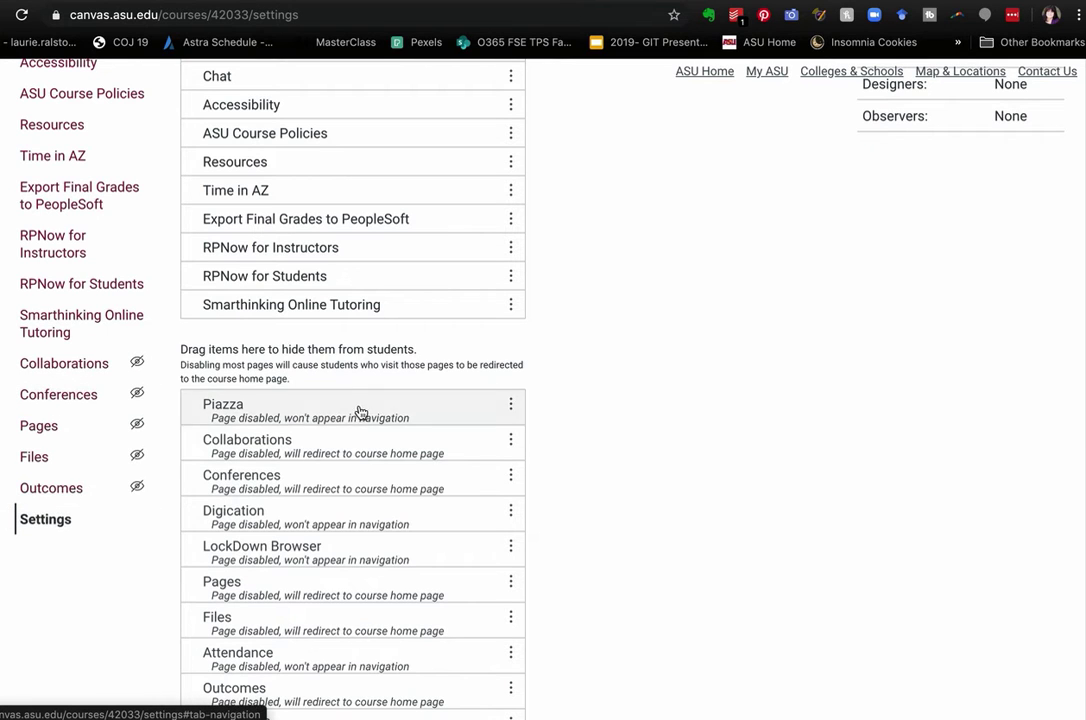
scroll(372, 665, down, 2)
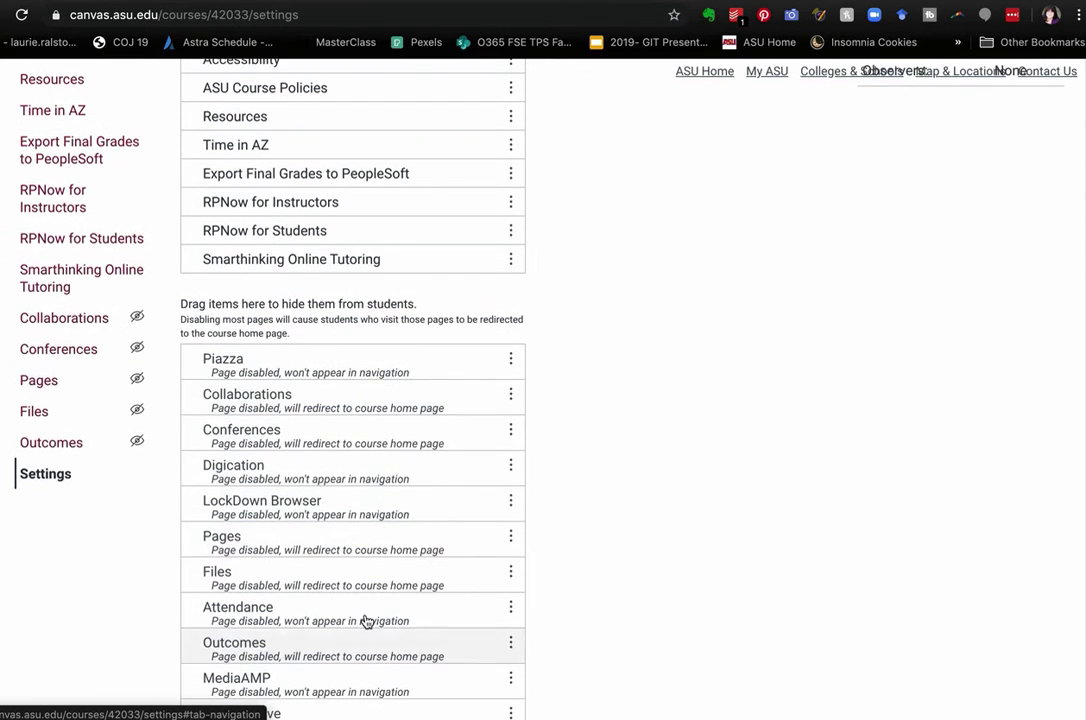
scroll(400, 470, up, 5)
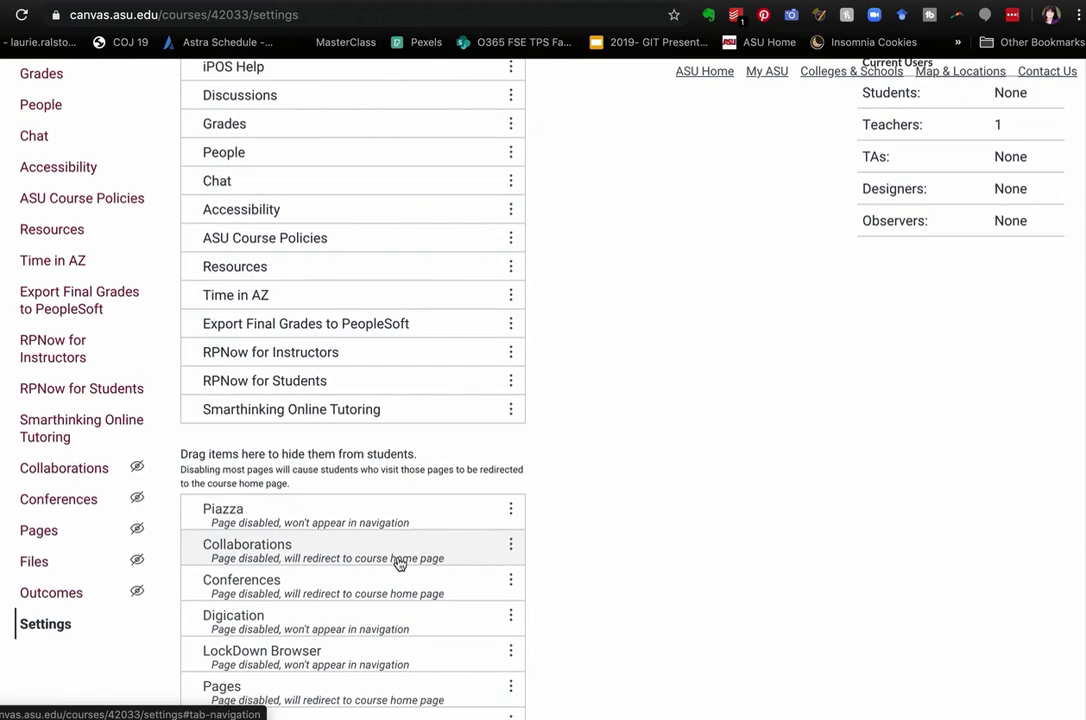
scroll(400, 566, up, 1)
scroll(389, 580, down, 3)
scroll(389, 580, up, 5)
scroll(388, 584, up, 1)
scroll(388, 584, down, 6)
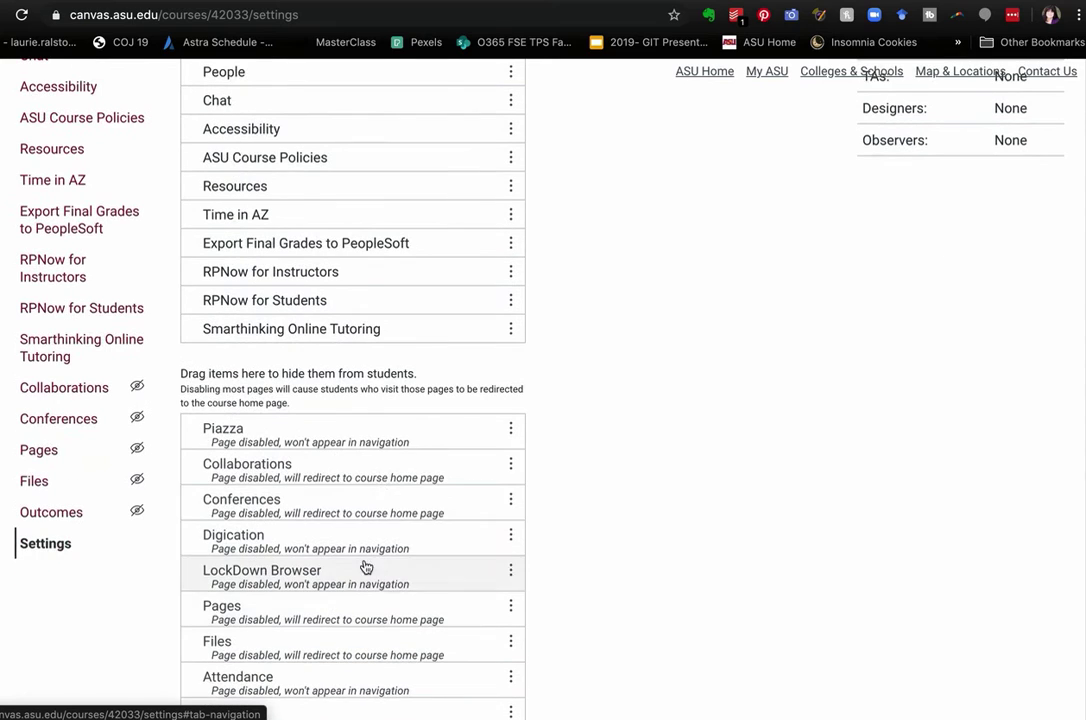
scroll(346, 647, down, 1)
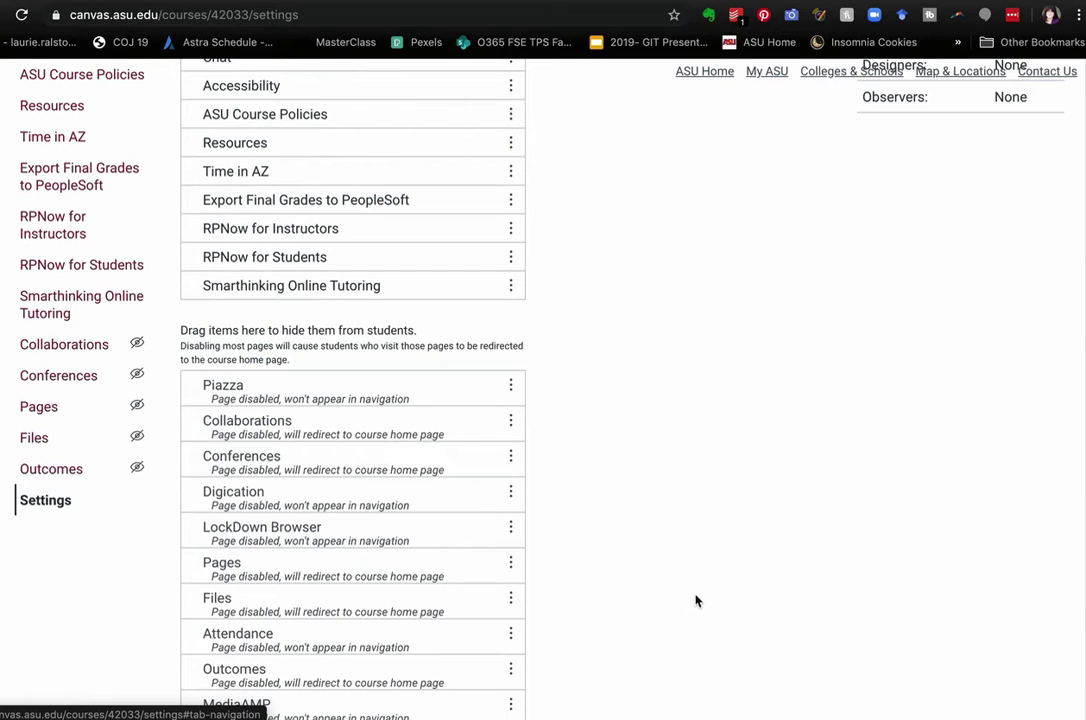
scroll(686, 610, down, 1)
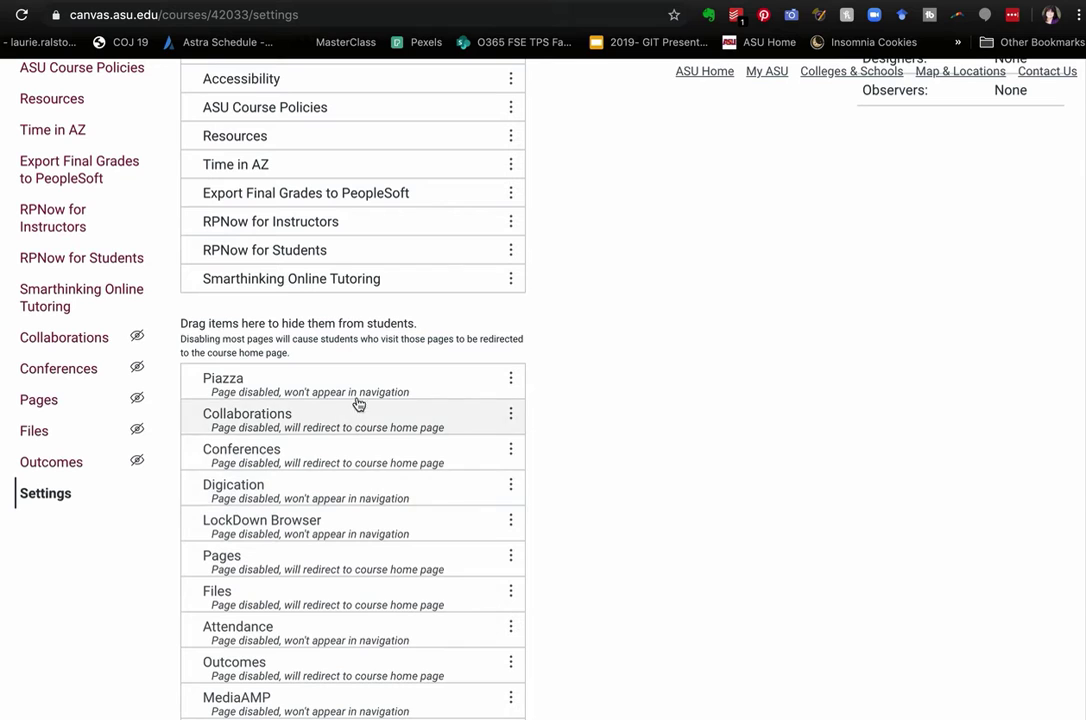
scroll(381, 582, down, 3)
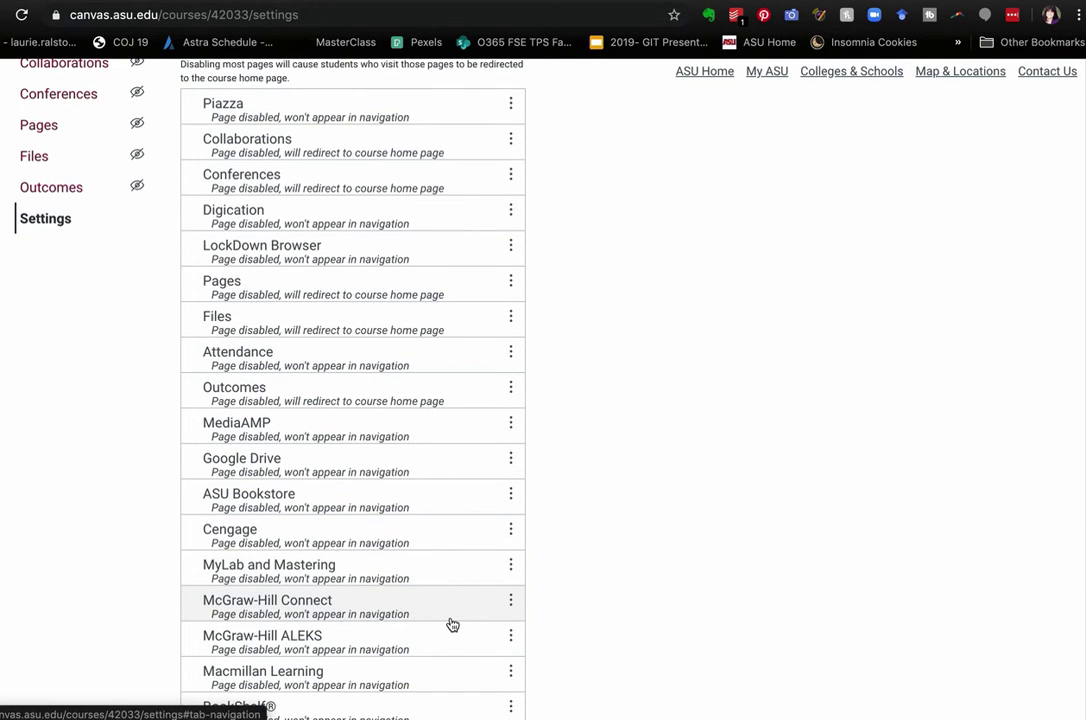
scroll(456, 540, up, 5)
scroll(456, 540, up, 1)
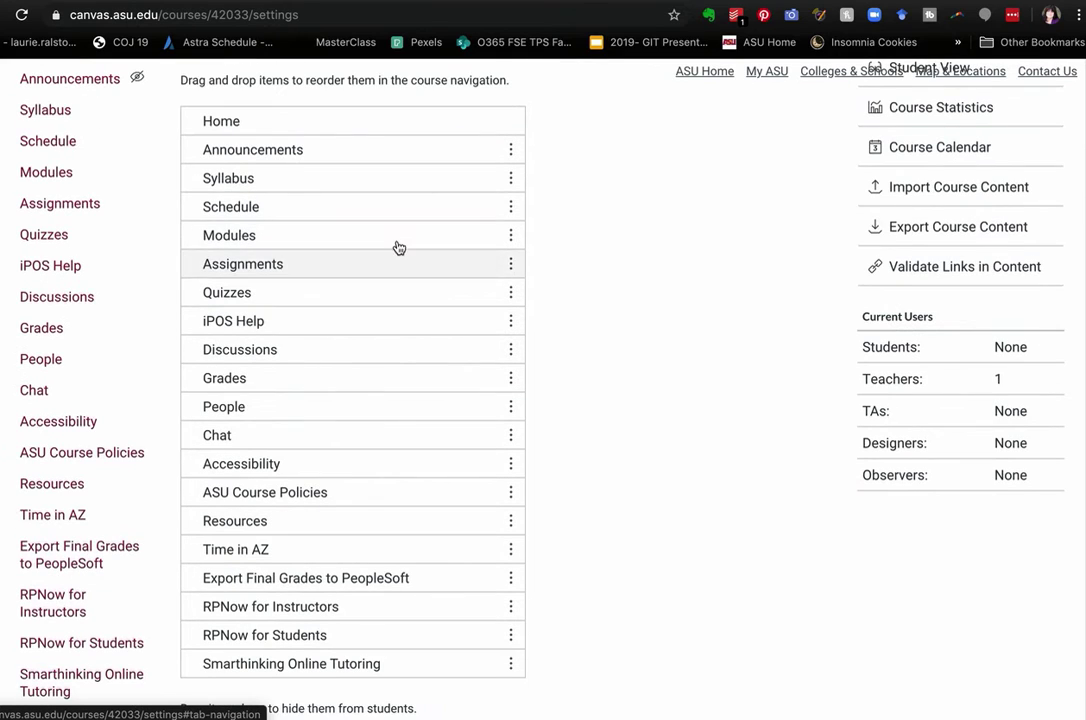
- Disable the Schedule item listed between Syllabus and Modules in the course navigation
click(511, 210)
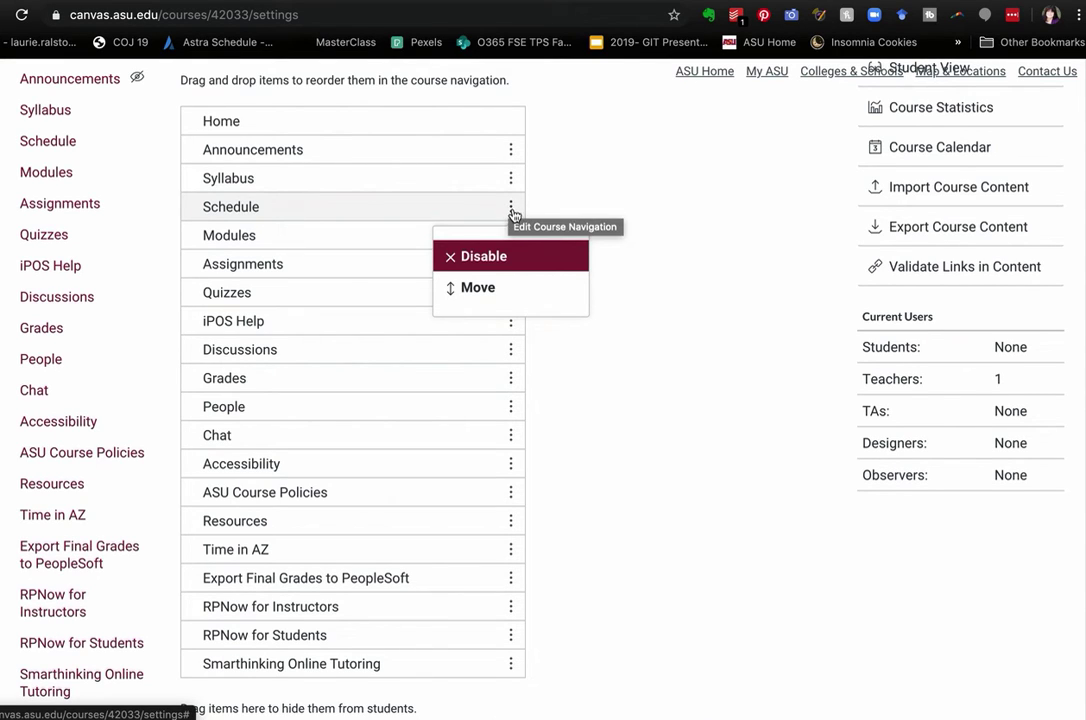
click(496, 258)
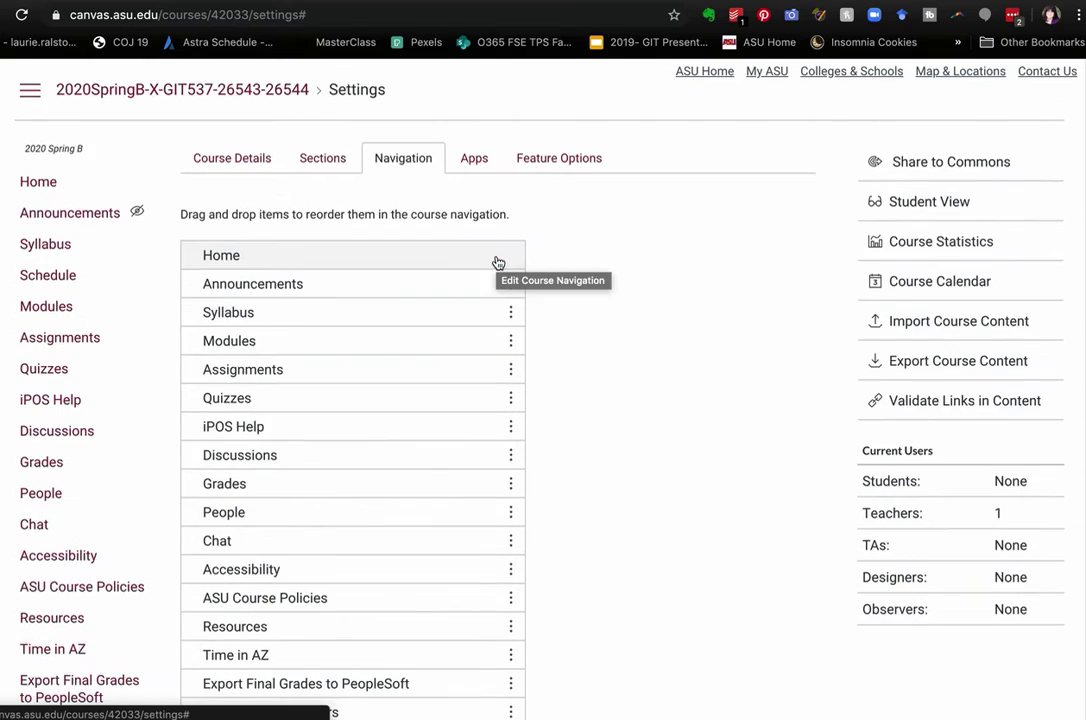
scroll(650, 528, down, 10)
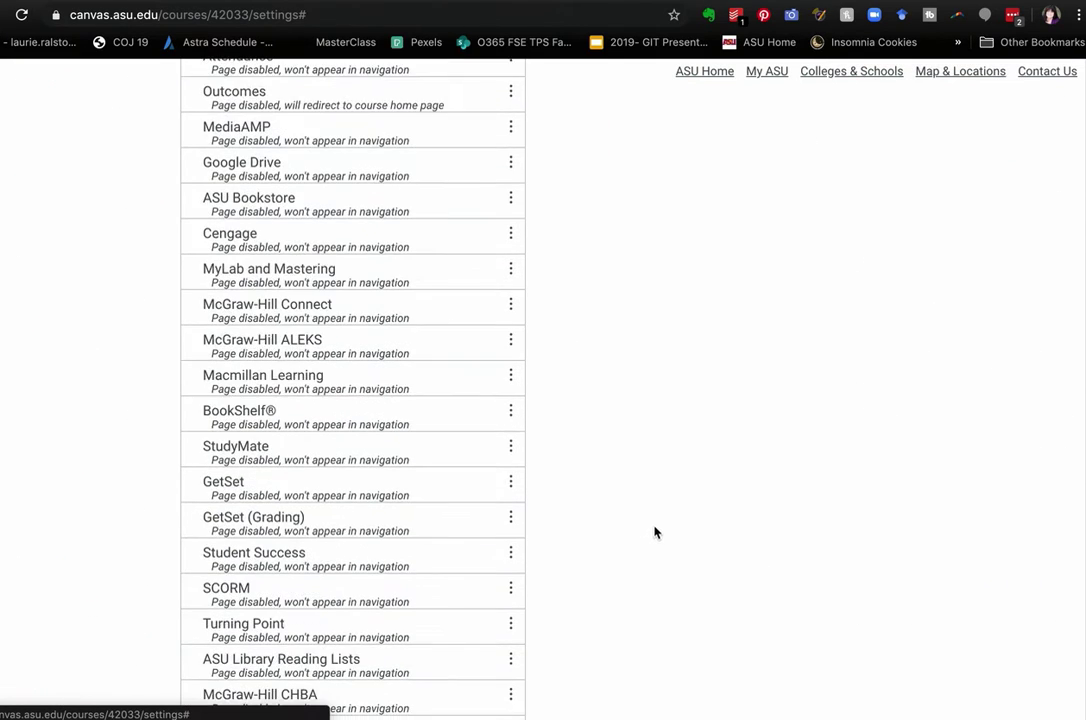
scroll(654, 535, down, 5)
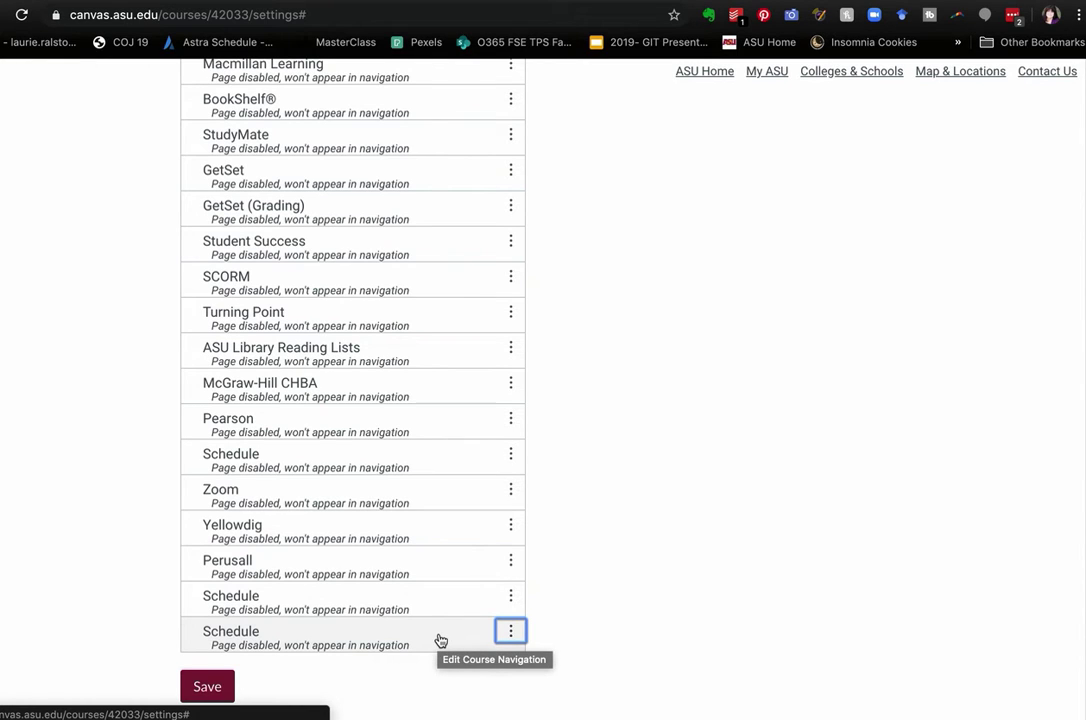
- Move the two Schedule entries at the end of the hidden items up beside the Schedule entry below Pearson, and save the navigation
click(511, 632)
click(393, 639)
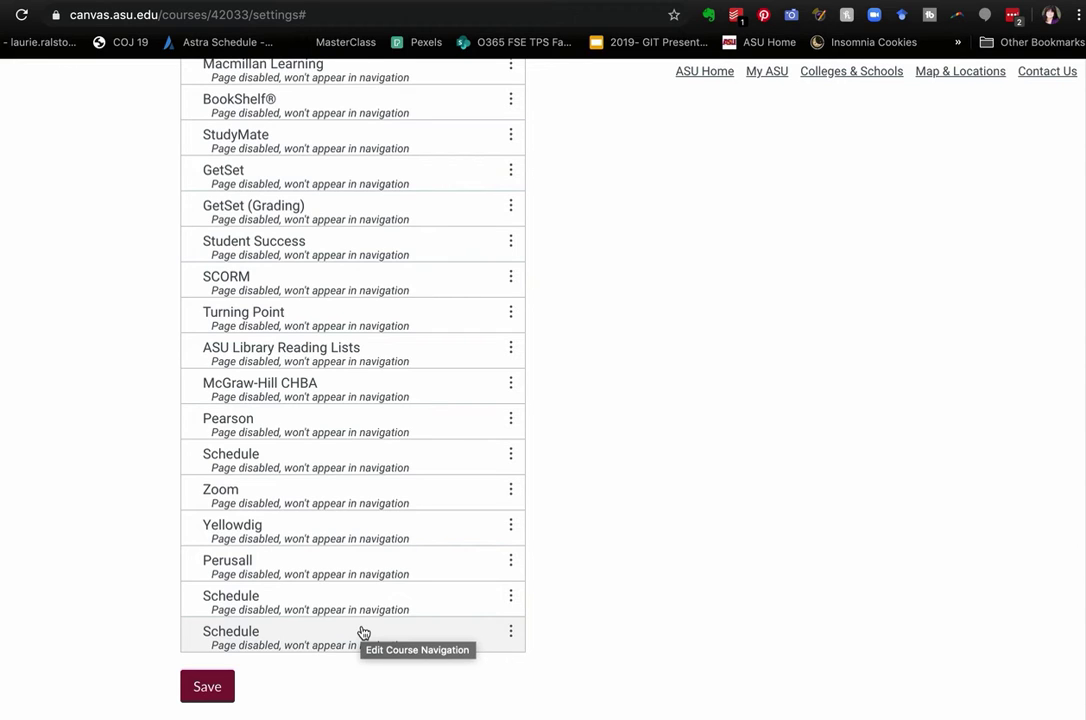
drag(359, 635, 378, 468)
drag(368, 658, 385, 469)
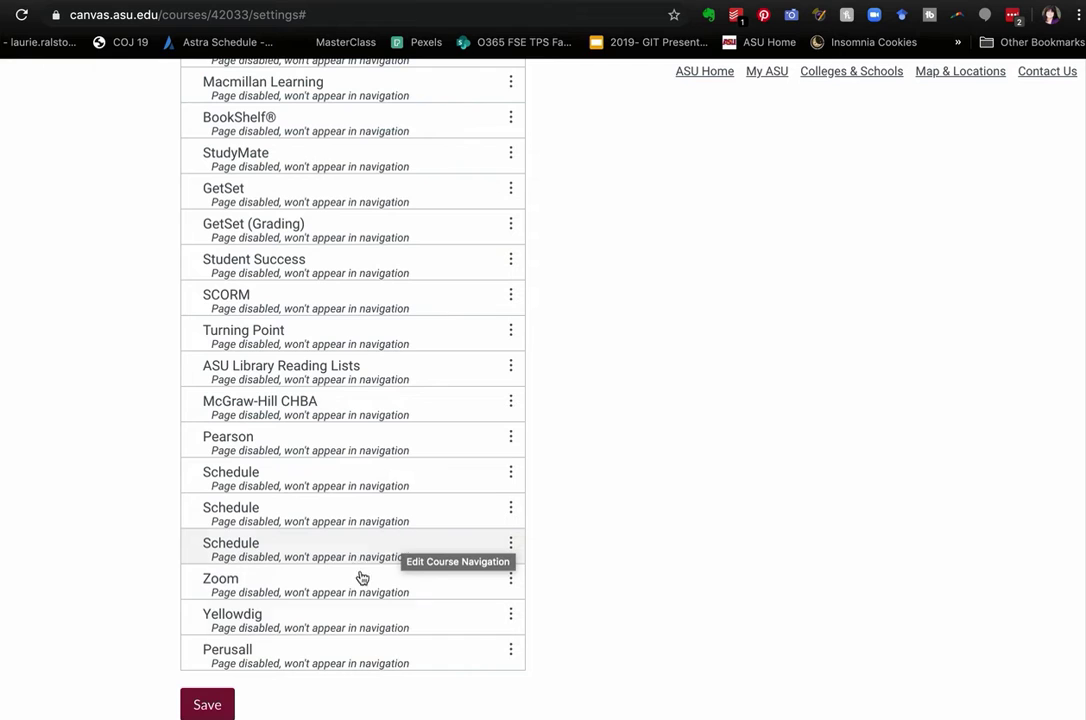
click(207, 704)
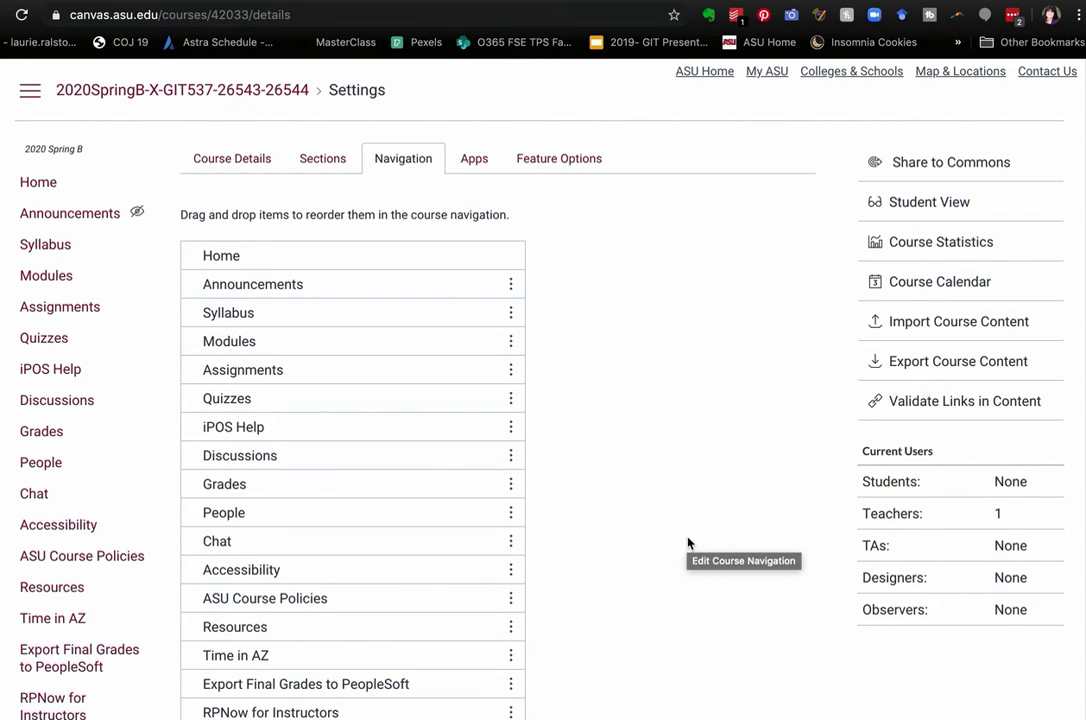
- Open the full list of the course's pages
scroll(681, 540, down, 5)
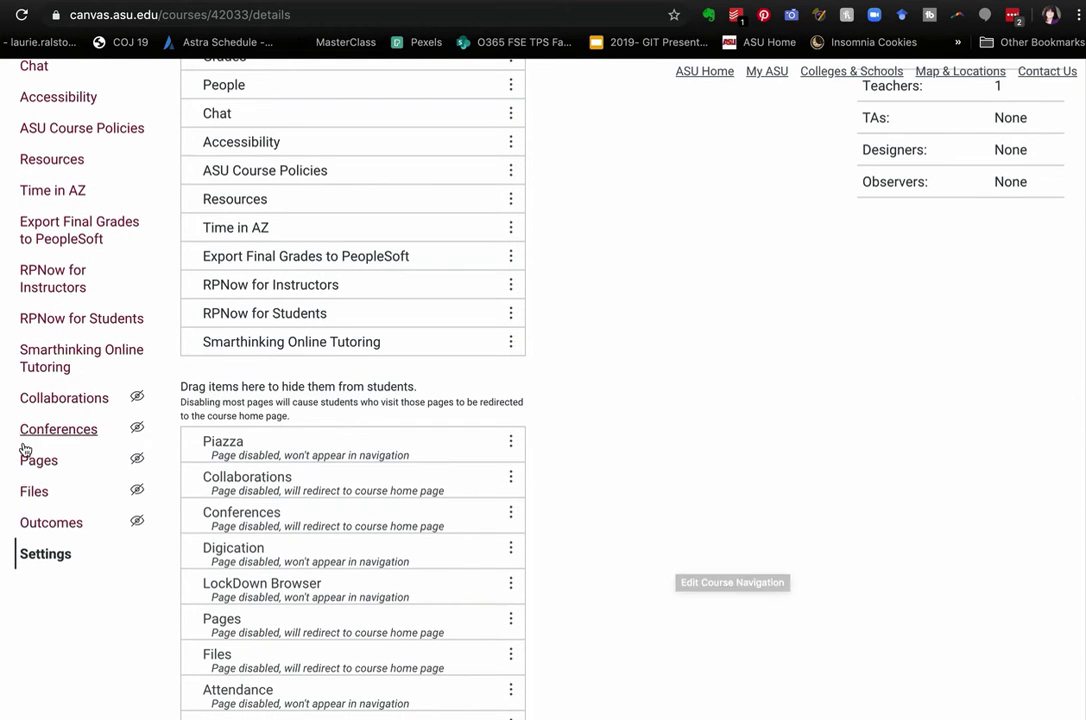
click(36, 461)
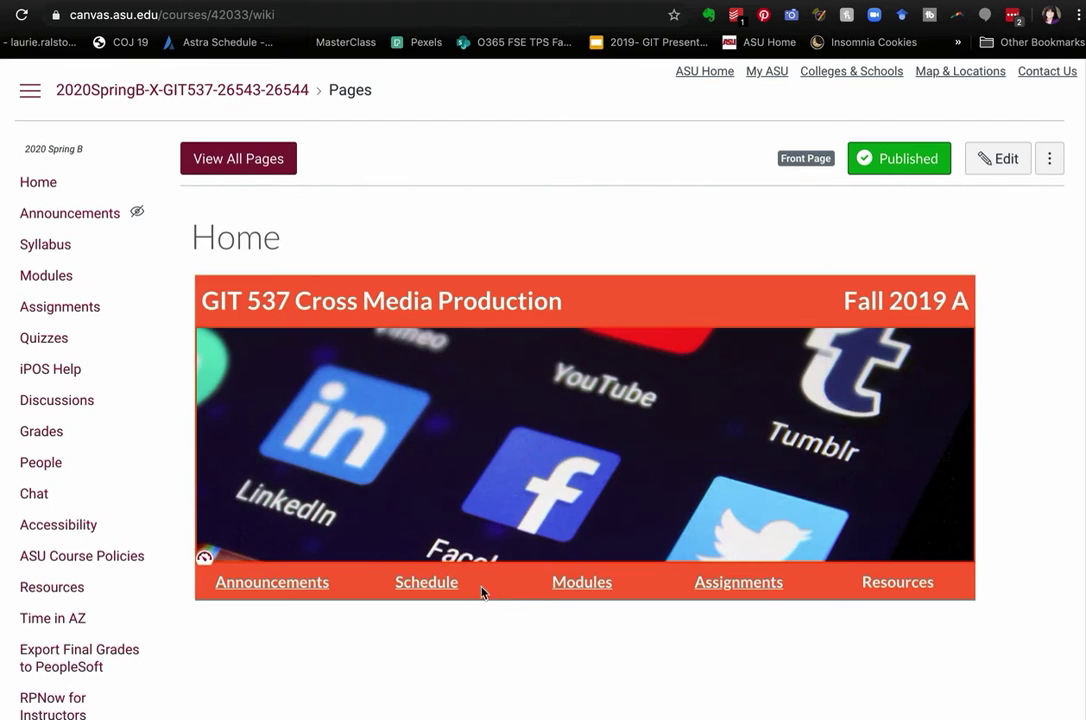
click(245, 158)
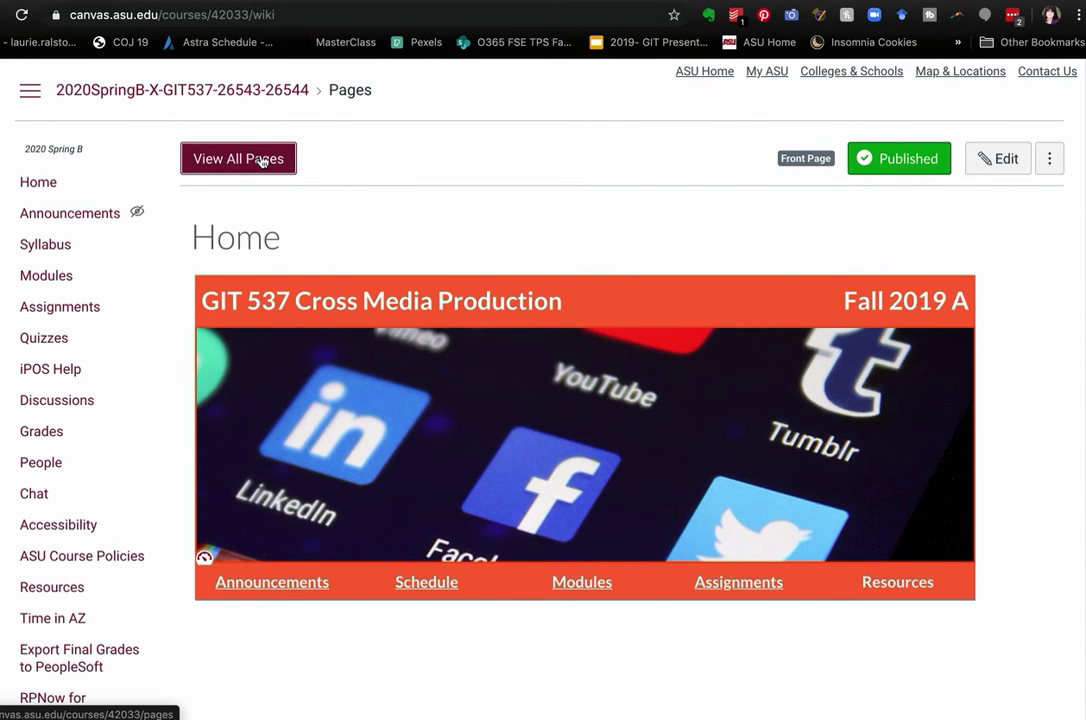
click(262, 161)
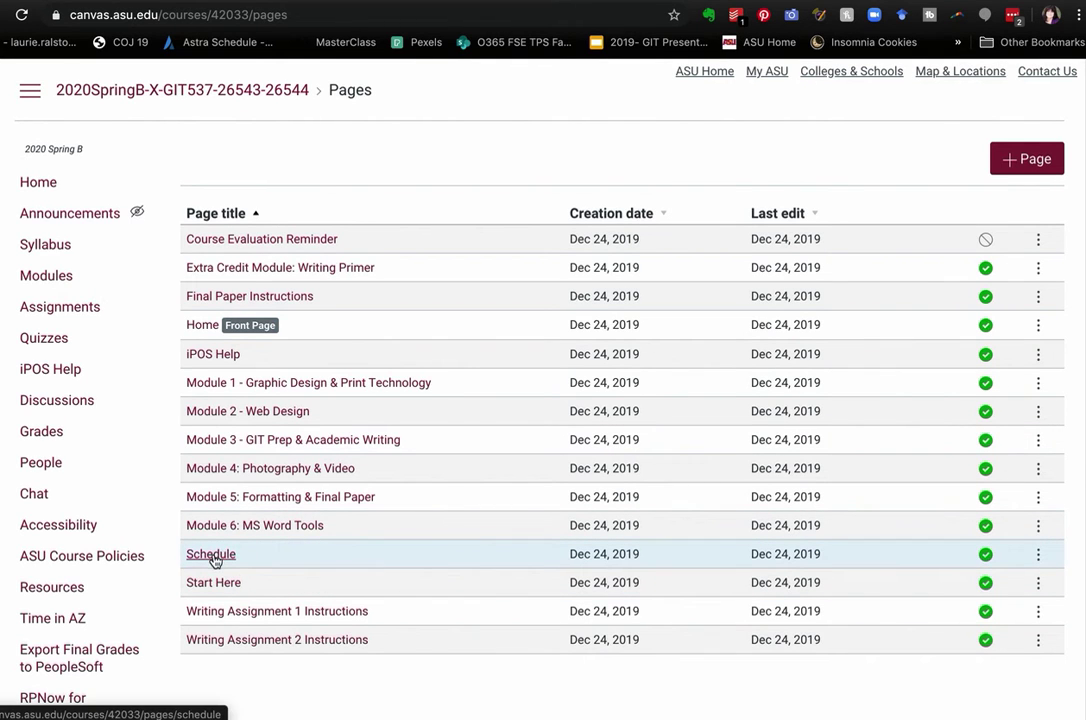
- Open the Schedule page for editing and show its content as HTML code
click(213, 559)
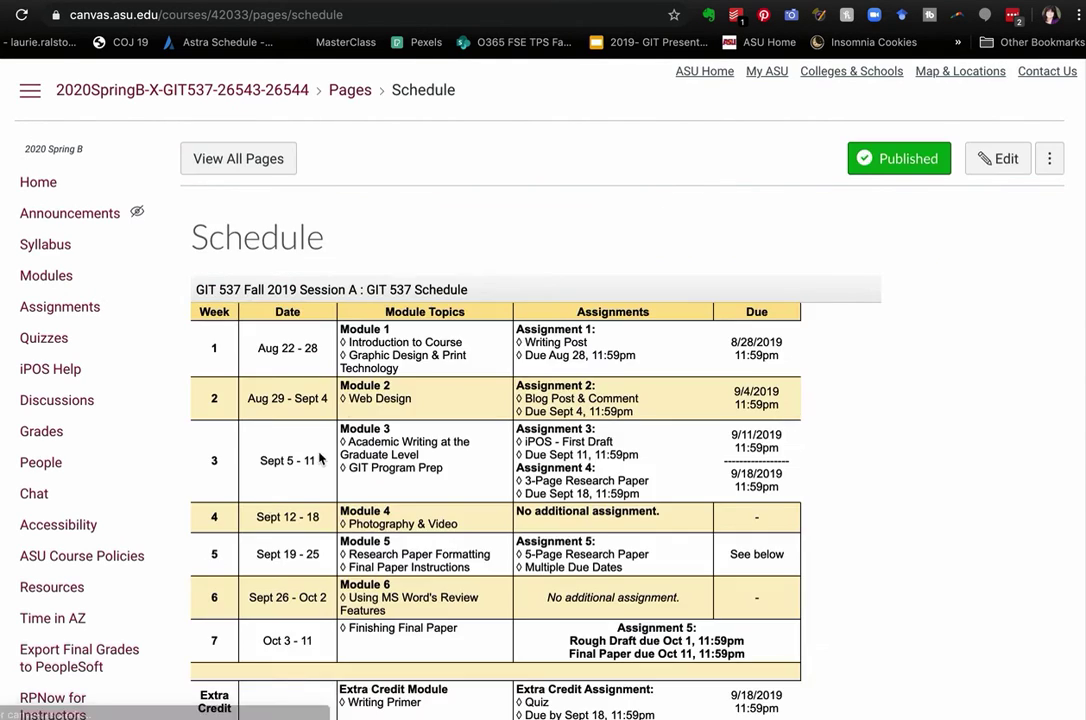
click(990, 158)
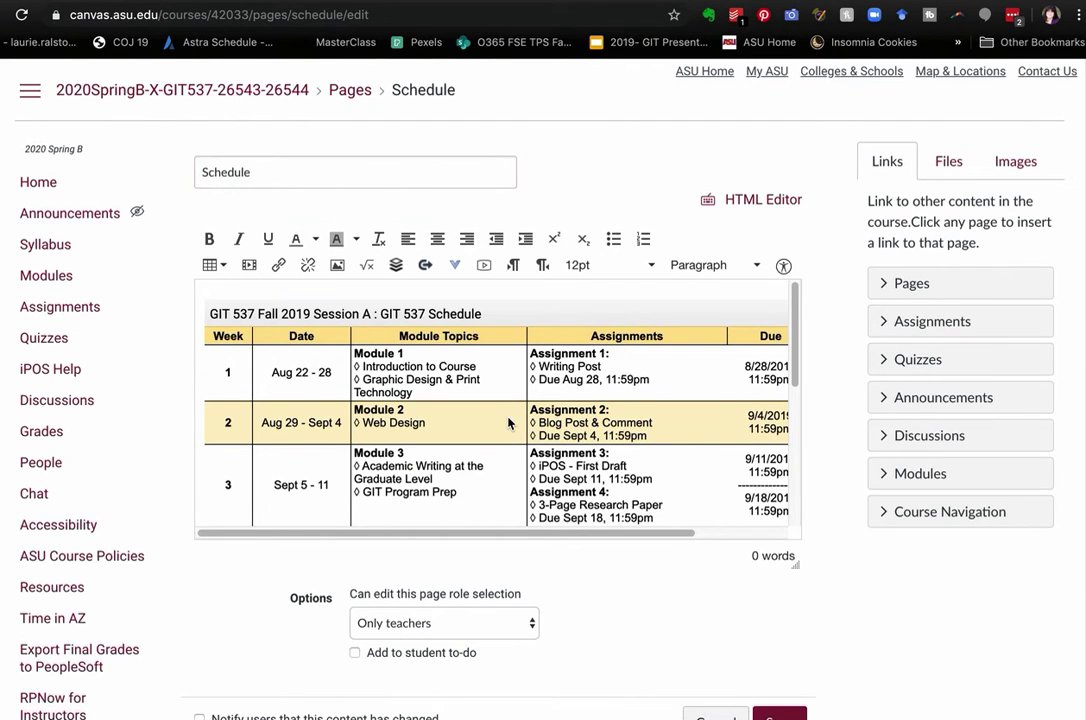
click(760, 203)
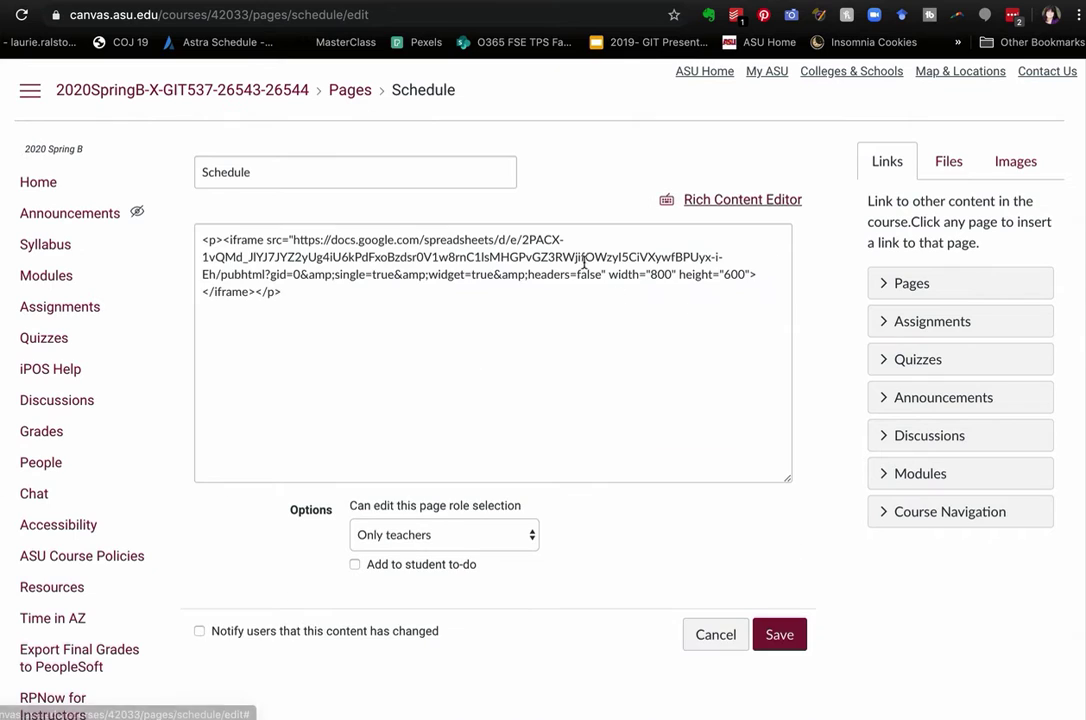
- Replace the Schedule page's embed code with the text "Update this schedule", return to the rich content view, and save the page
drag(511, 293, 19, 158)
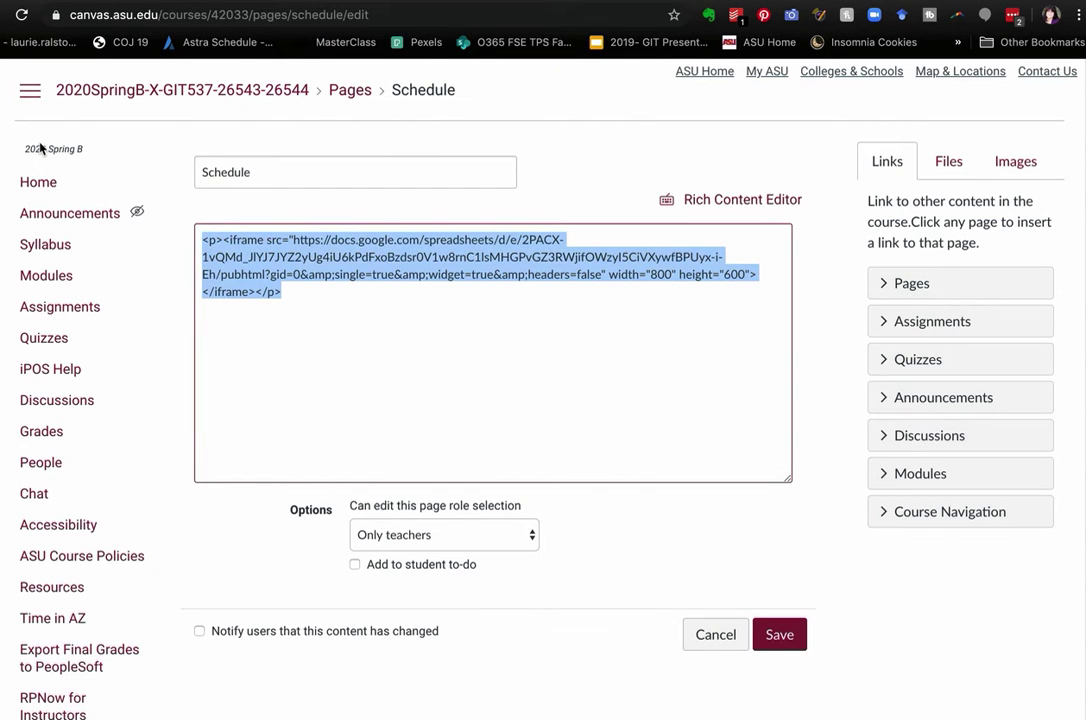
text(Update this schedule)
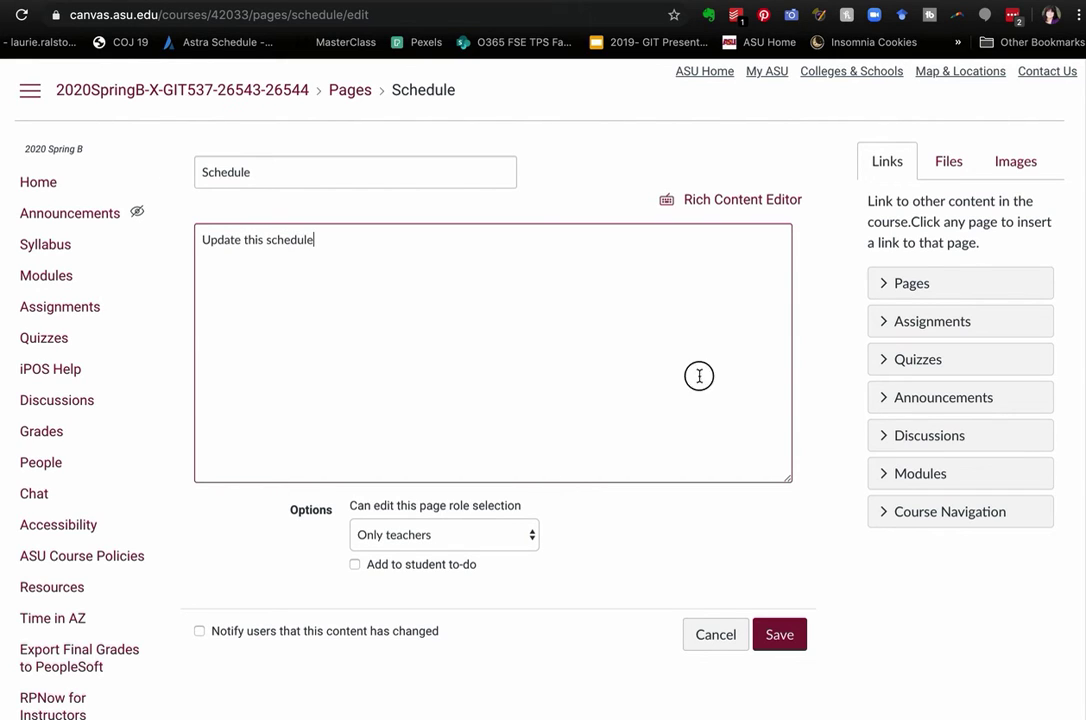
click(745, 200)
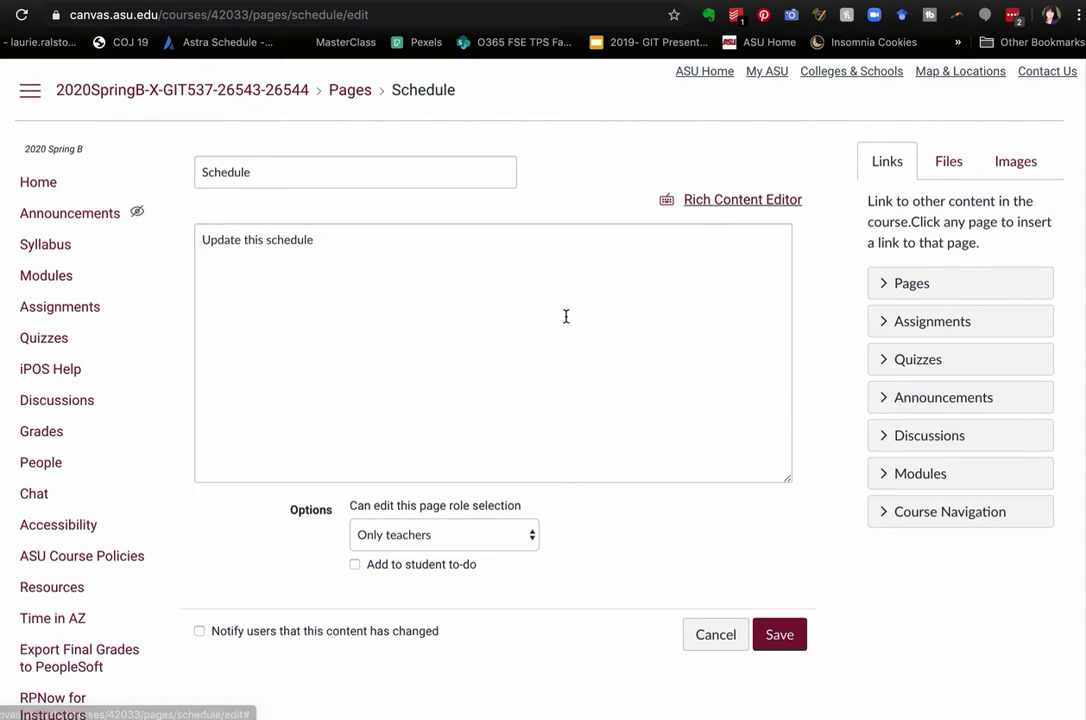
click(745, 200)
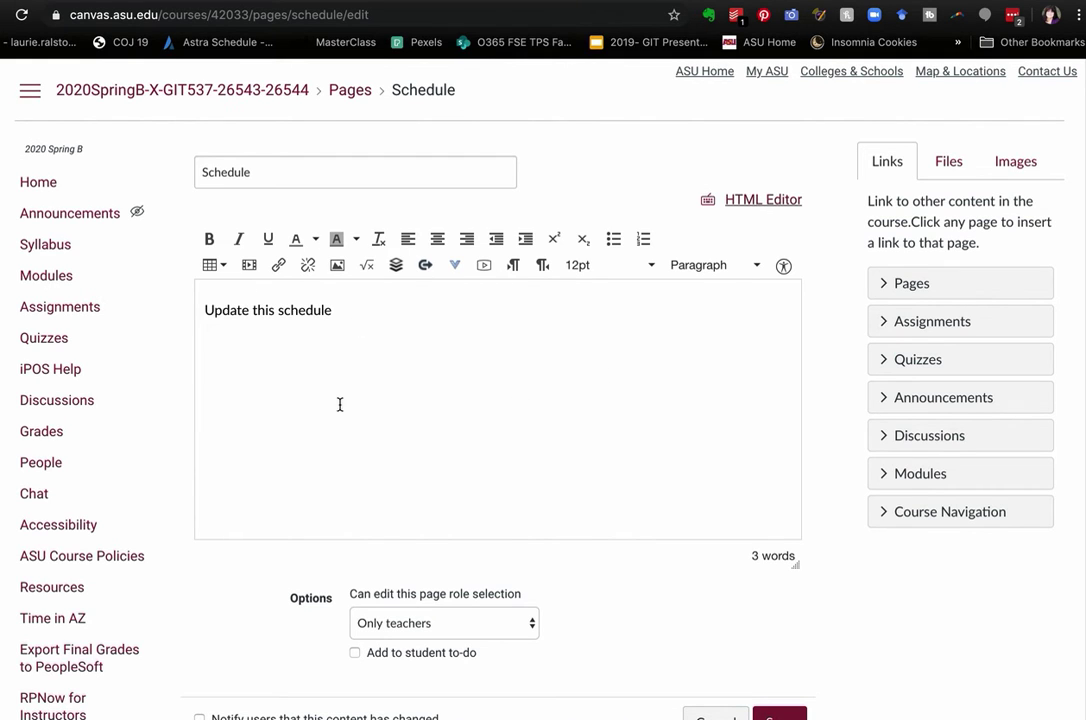
scroll(861, 560, down, 2)
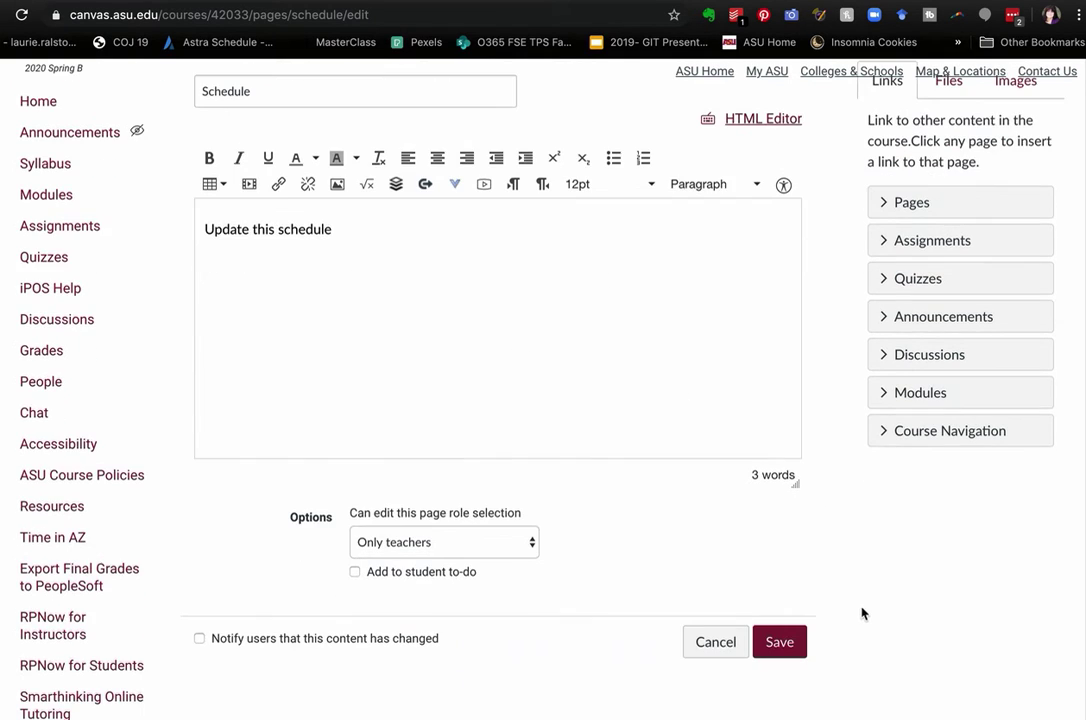
click(788, 646)
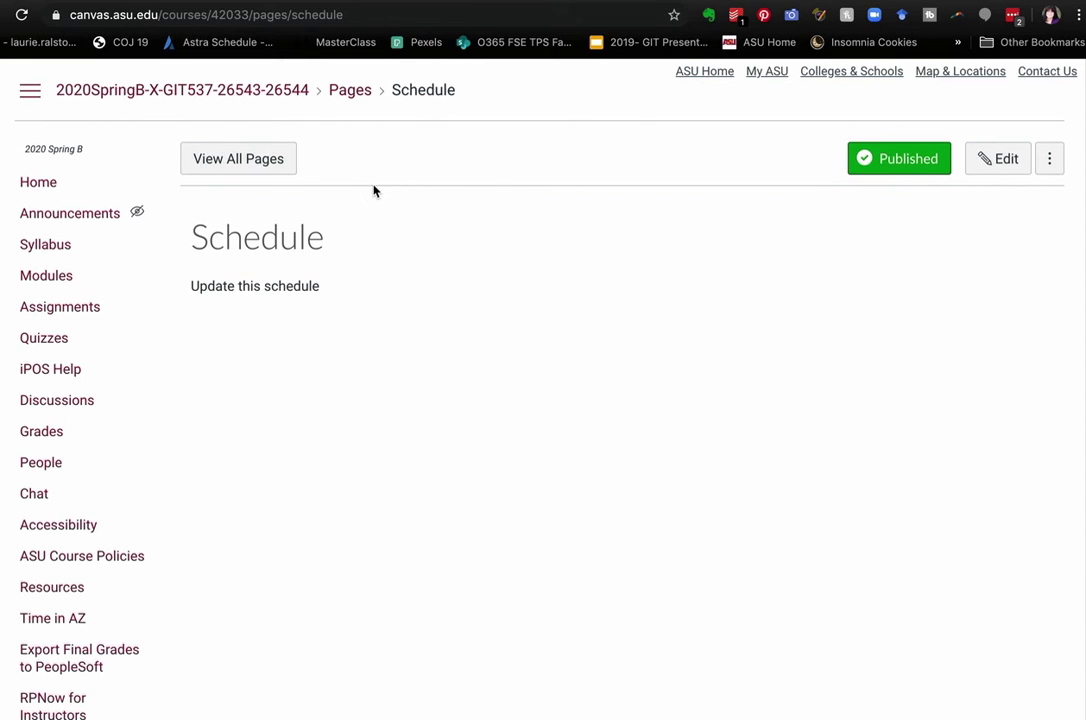
- Copy the Schedule page's web address and open the external apps in the course settings
click(357, 16)
key(ctrl+c)
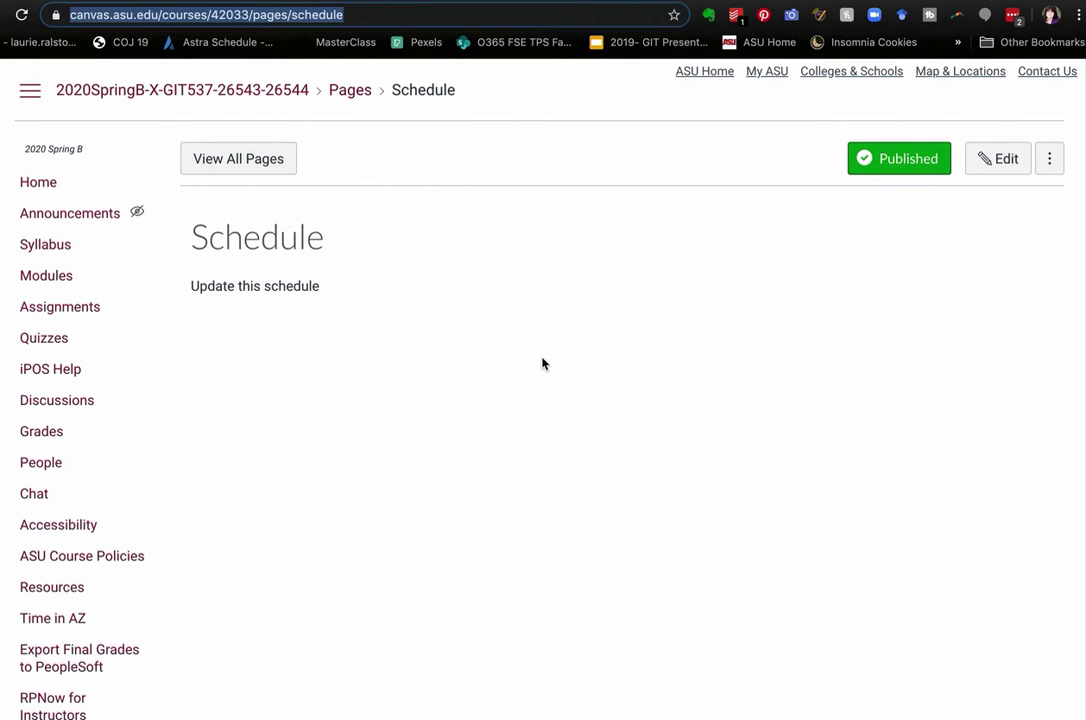
scroll(446, 453, down, 5)
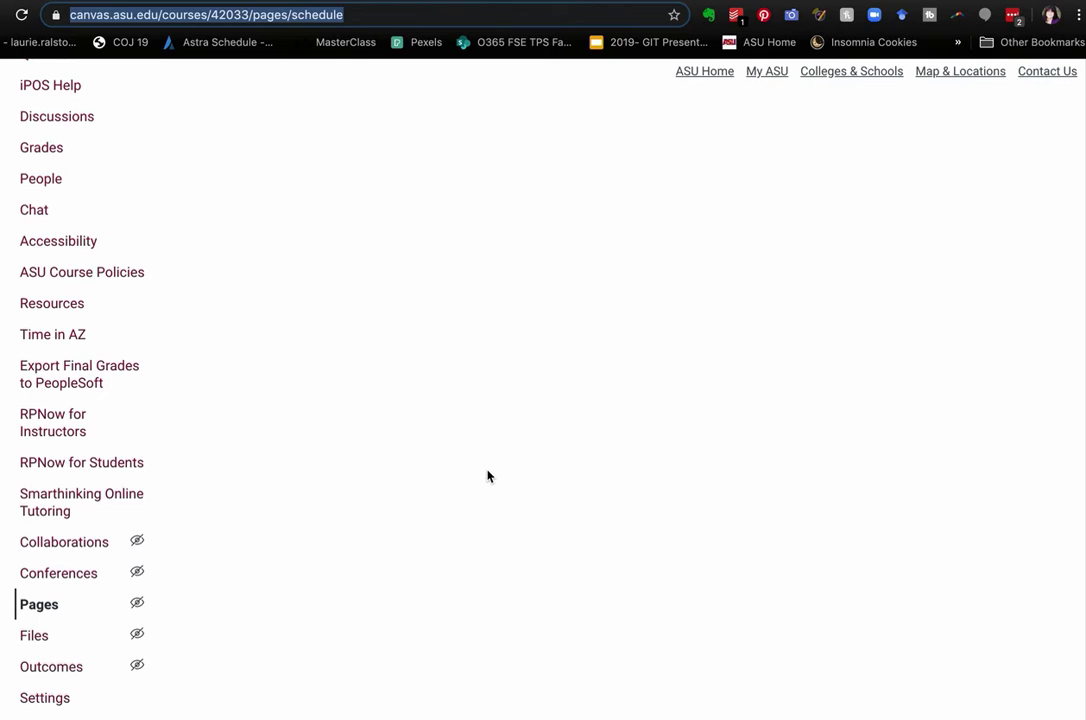
click(48, 700)
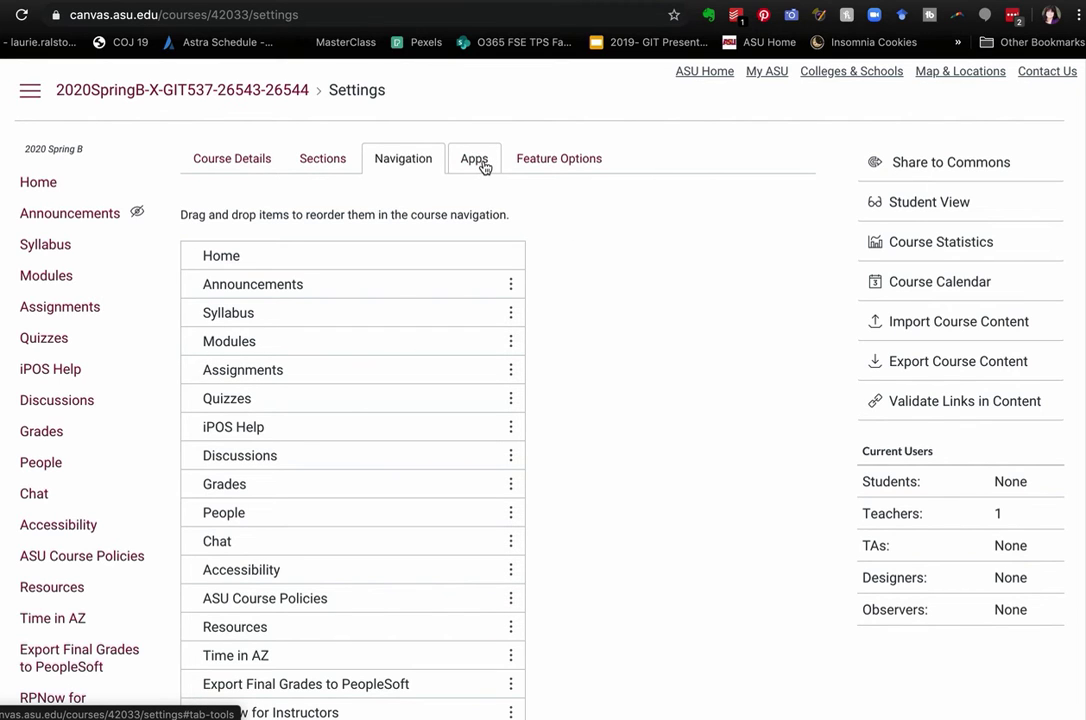
click(484, 167)
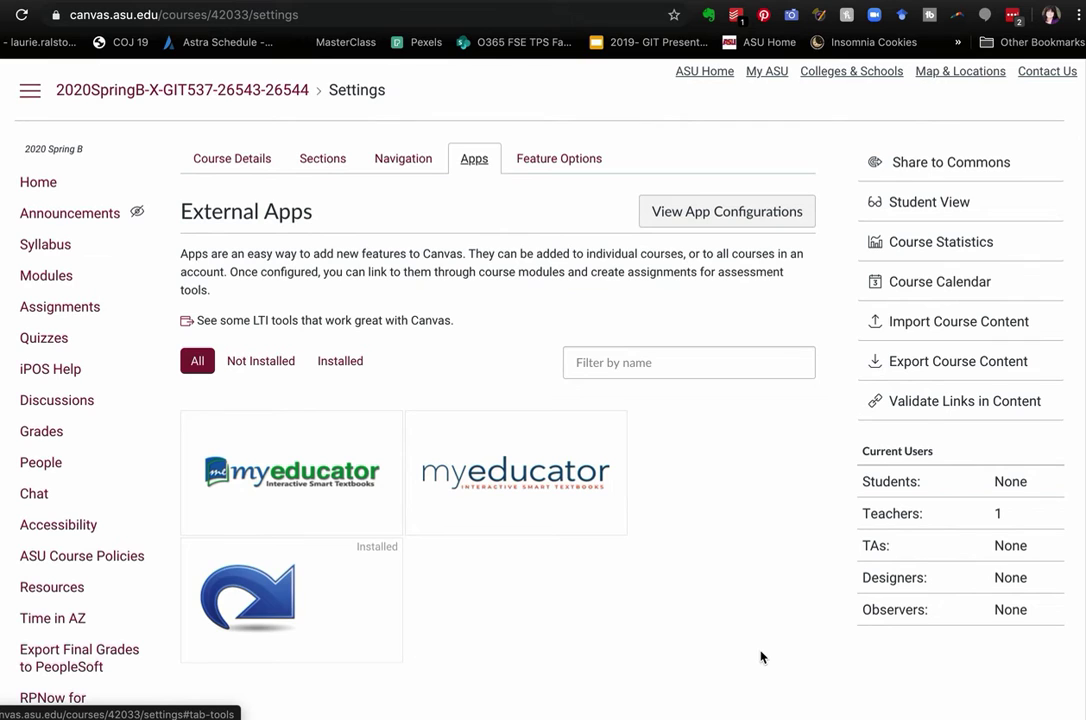
- Start adding another Redirect Tool app and name it Schedule
mouse_move(305, 612)
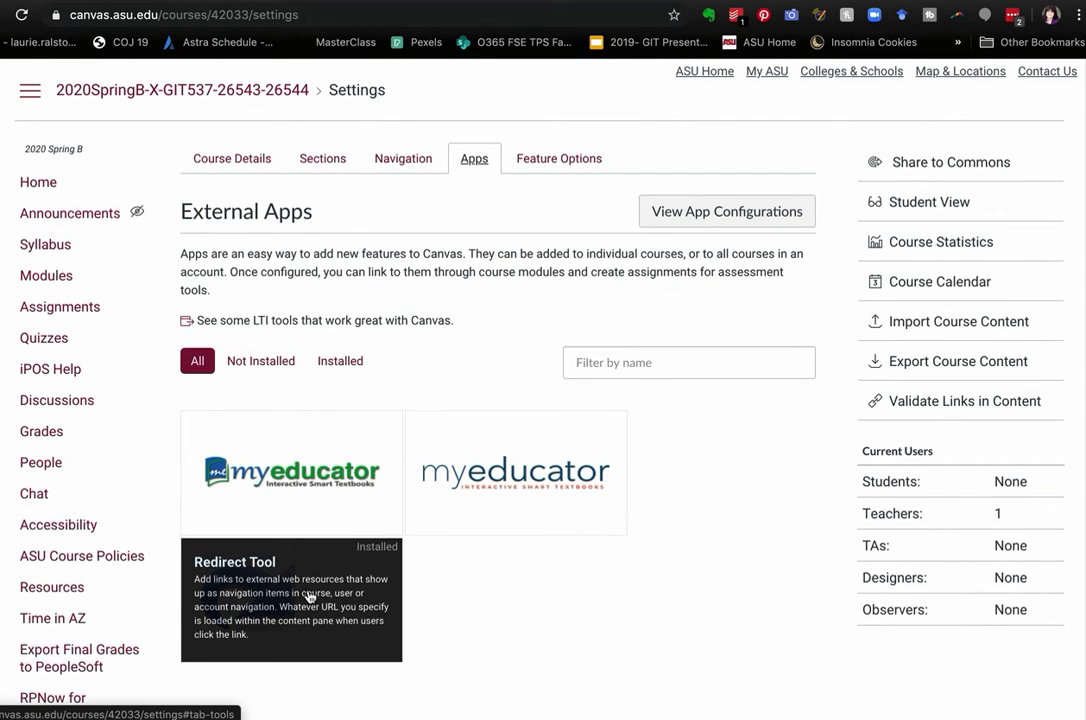
click(295, 604)
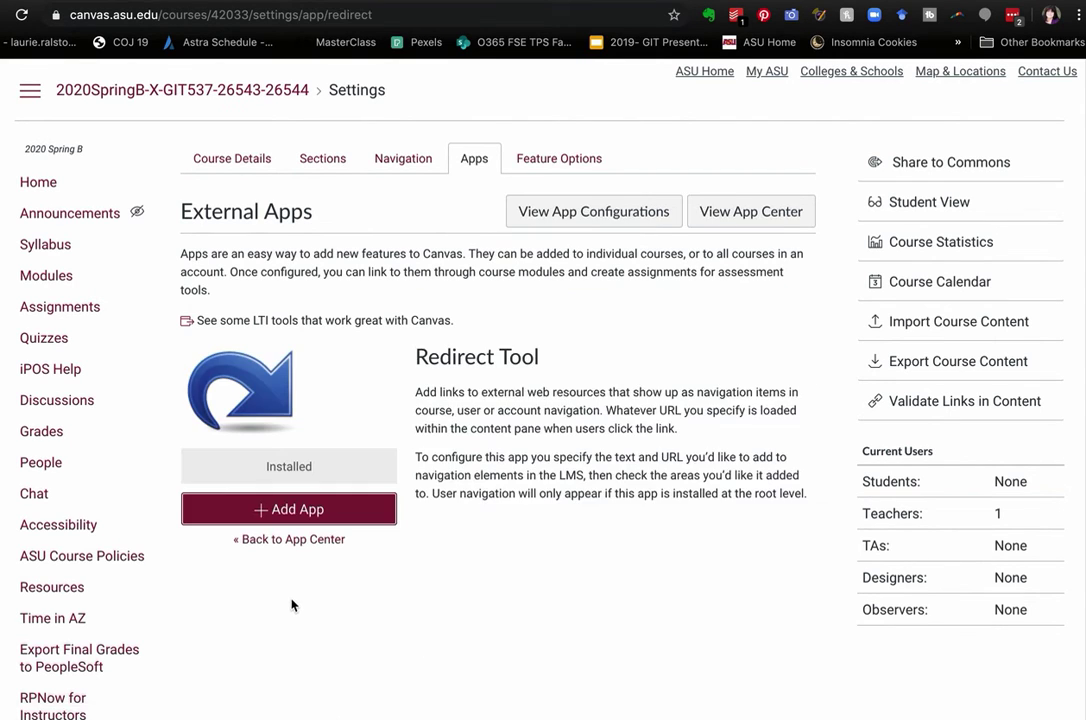
click(367, 511)
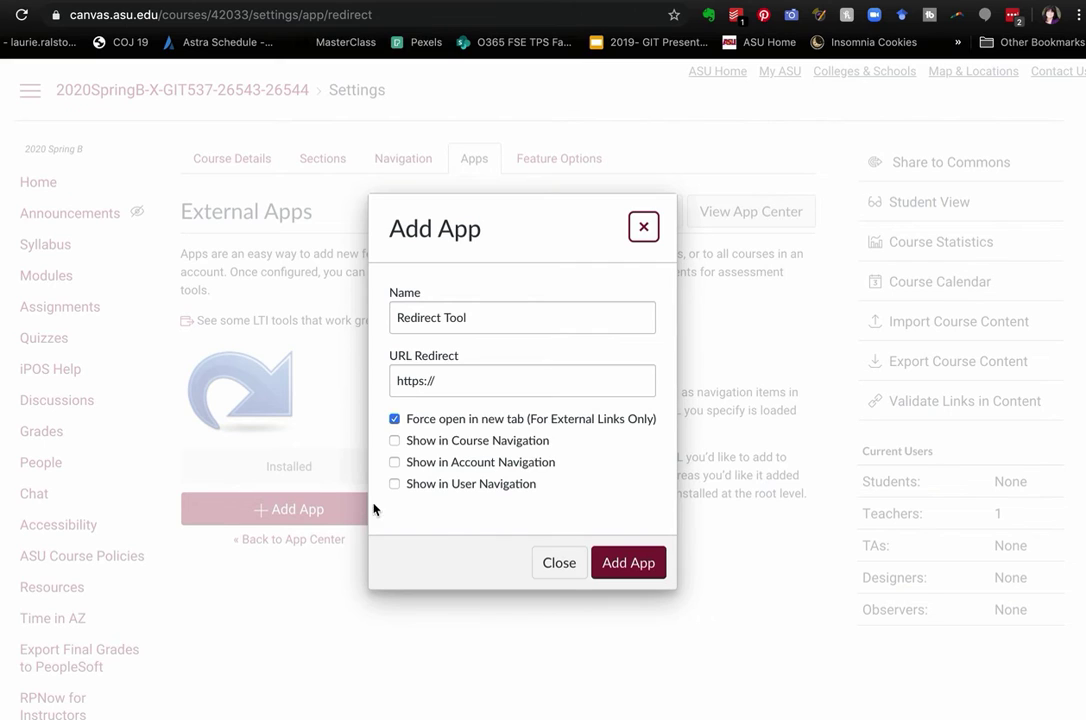
drag(486, 318, 388, 313)
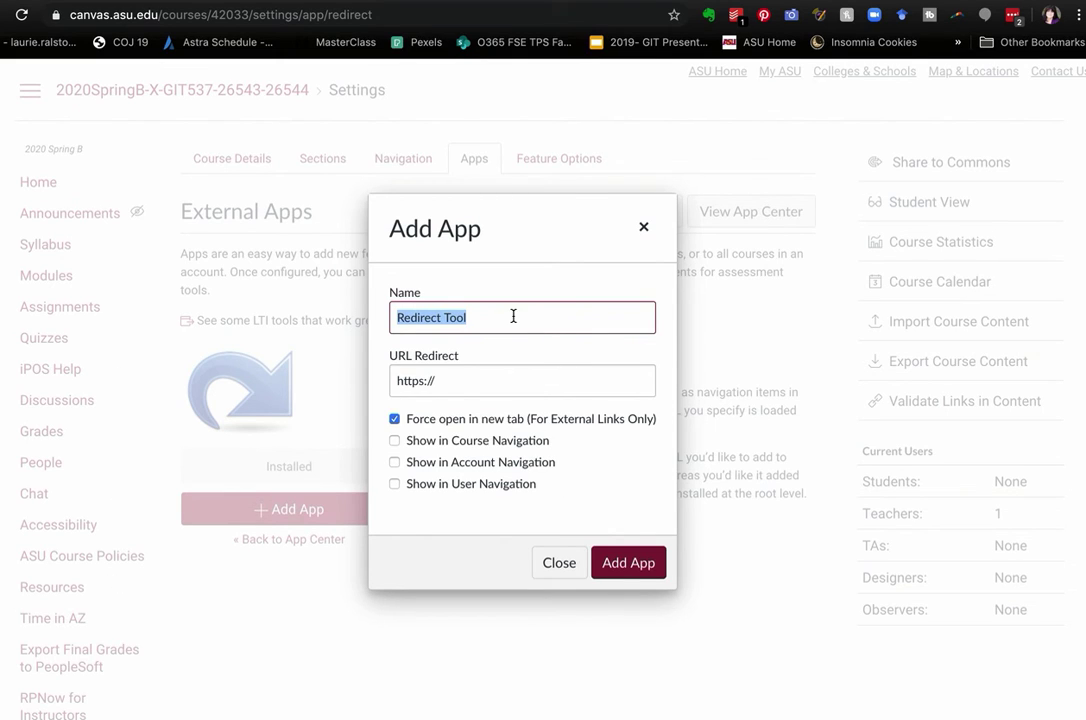
text(Schedu)
key(BackSpace)
key(BackSpace)
text(e )
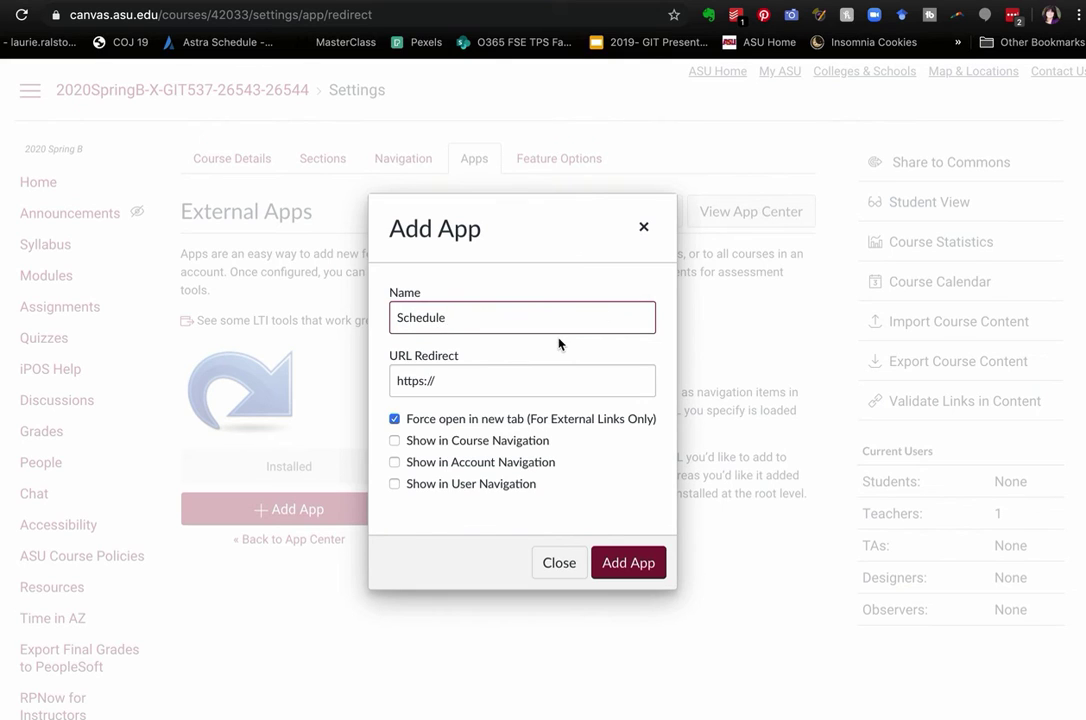
text(F)
text(2020)
drag(485, 320, 451, 323)
key(BackSpace)
triple_click(458, 378)
click(297, 378)
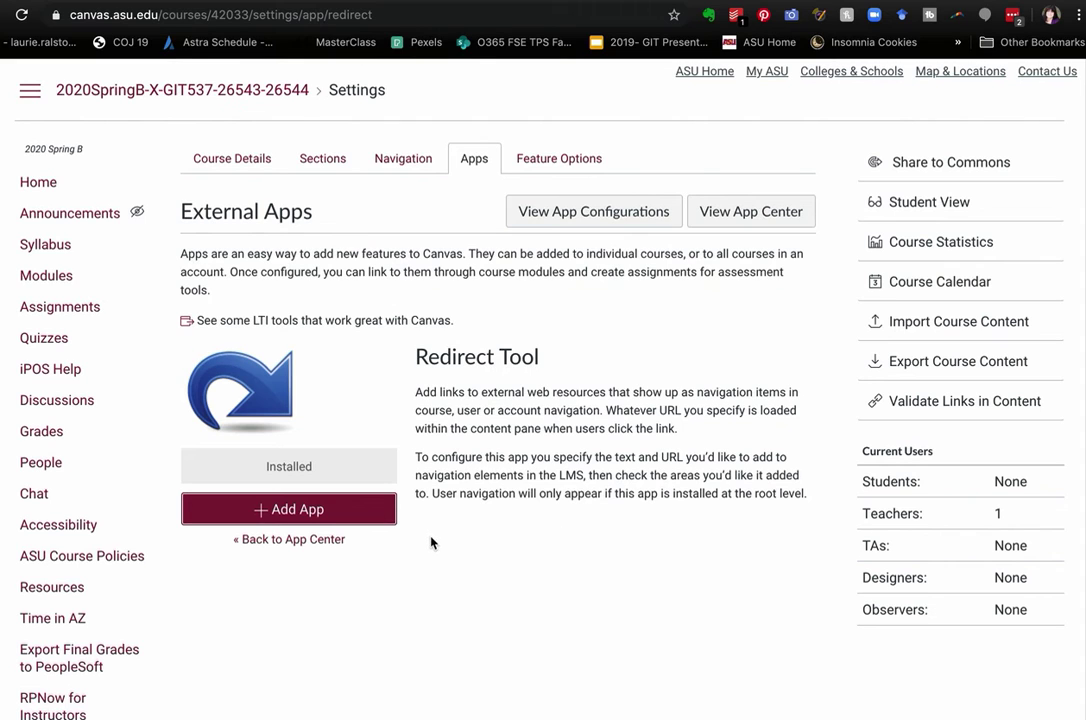
click(349, 515)
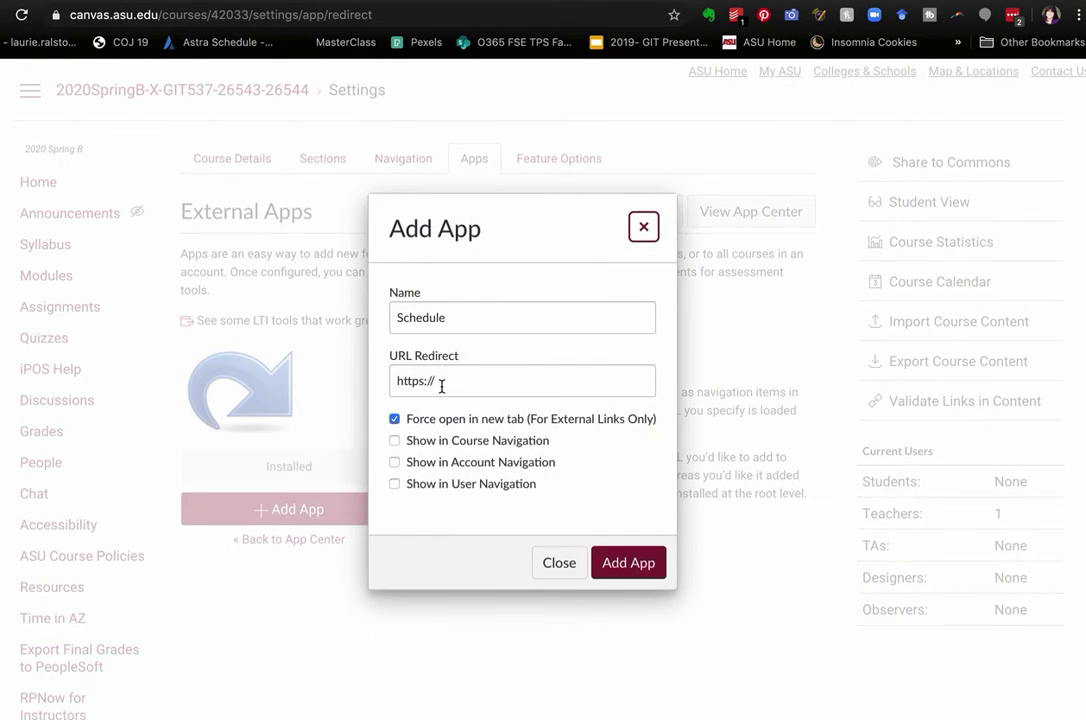
click(445, 387)
drag(454, 381, 393, 380)
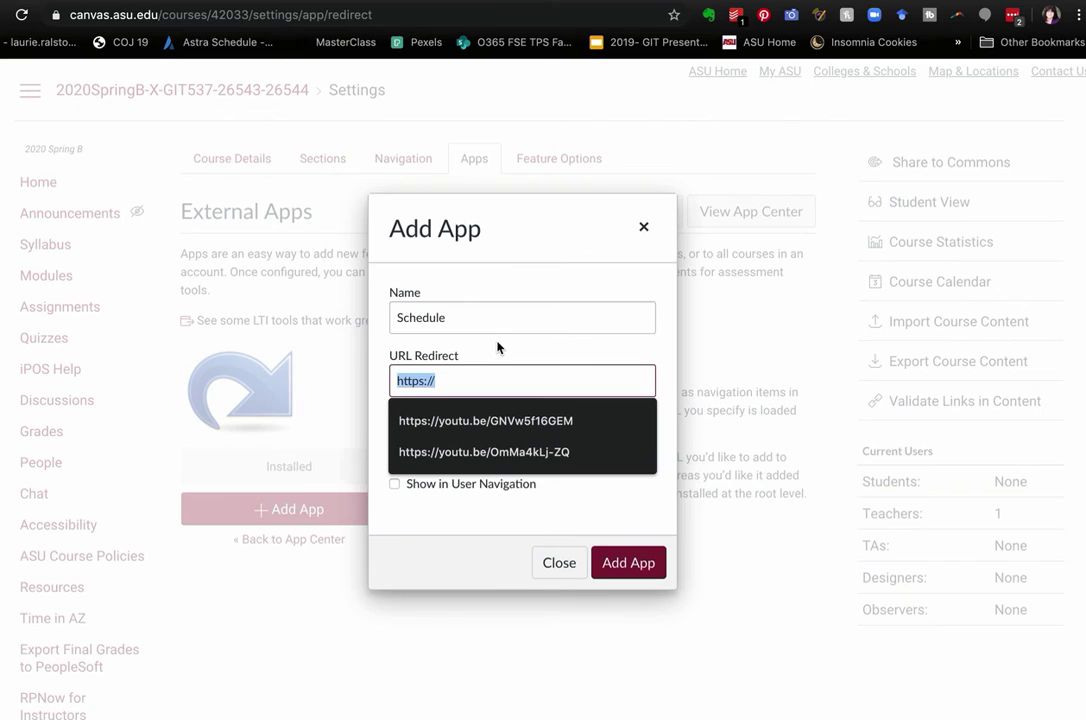
key(ctrl+v)
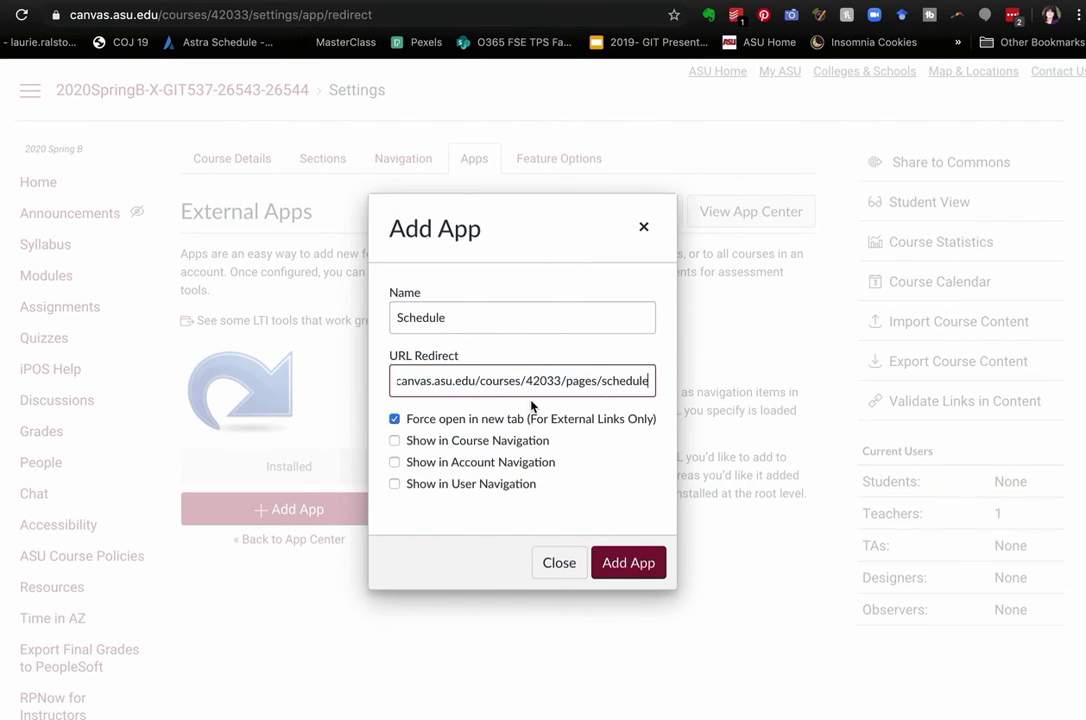
- Turn off forced opening in a new tab, show the app in course navigation, and add it
click(395, 419)
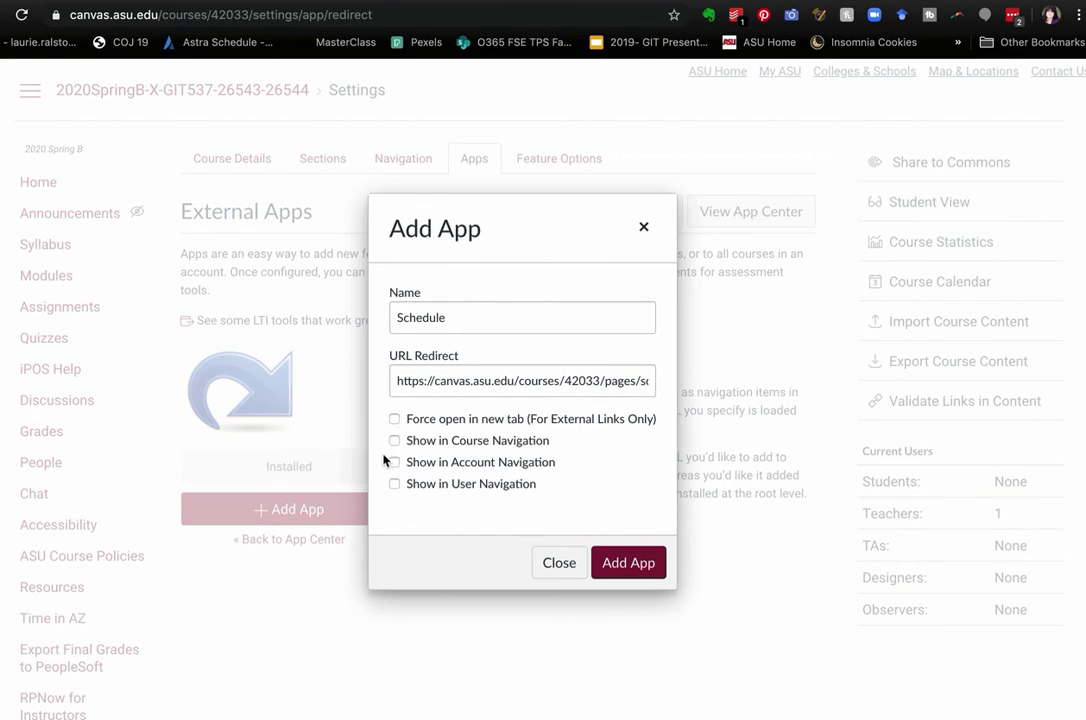
click(395, 441)
click(642, 566)
- Reload the course settings, move the new Schedule item between Syllabus and Modules in the course navigation, and save
scroll(60, 560, down, 5)
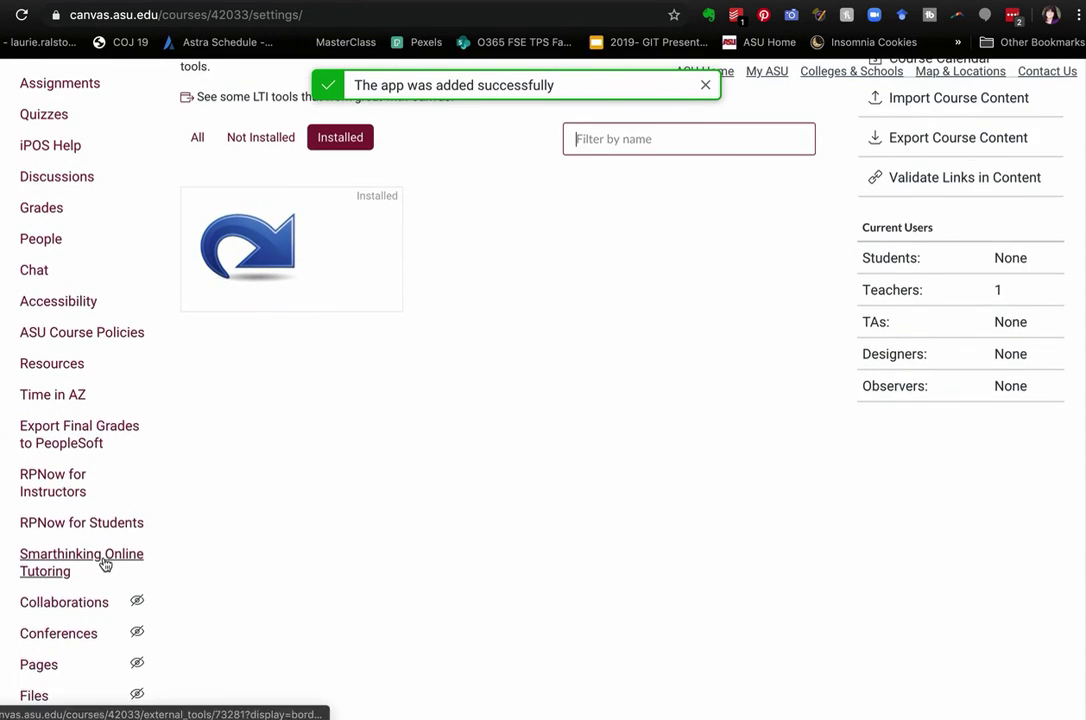
scroll(92, 511, up, 5)
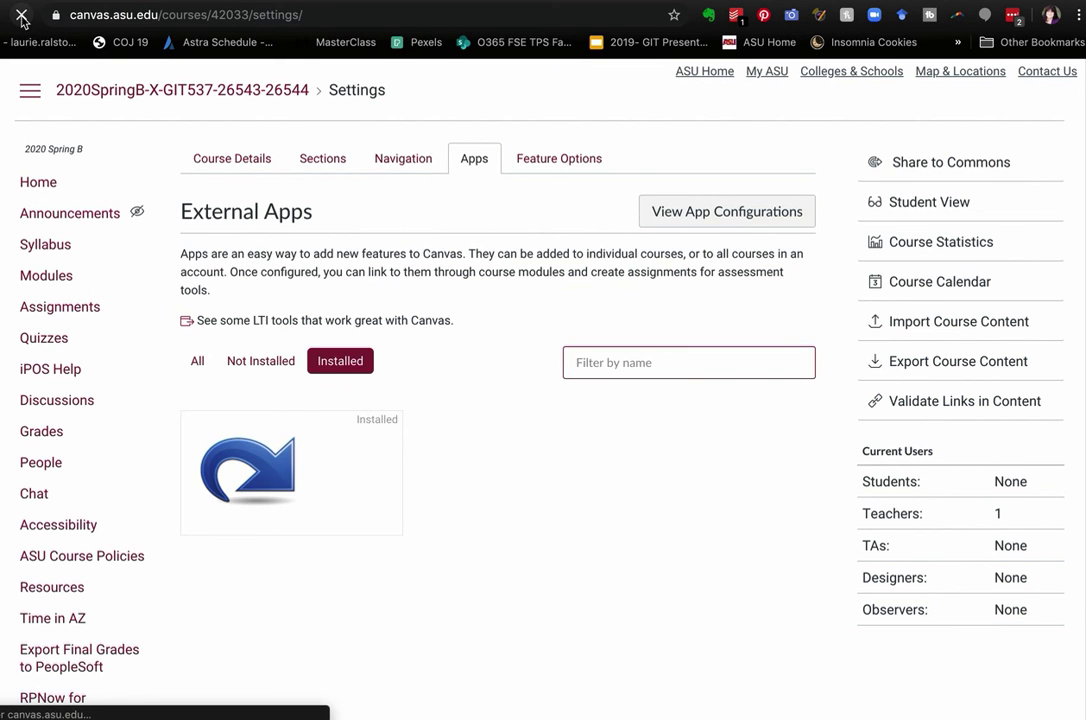
scroll(83, 585, down, 3)
scroll(83, 585, down, 3)
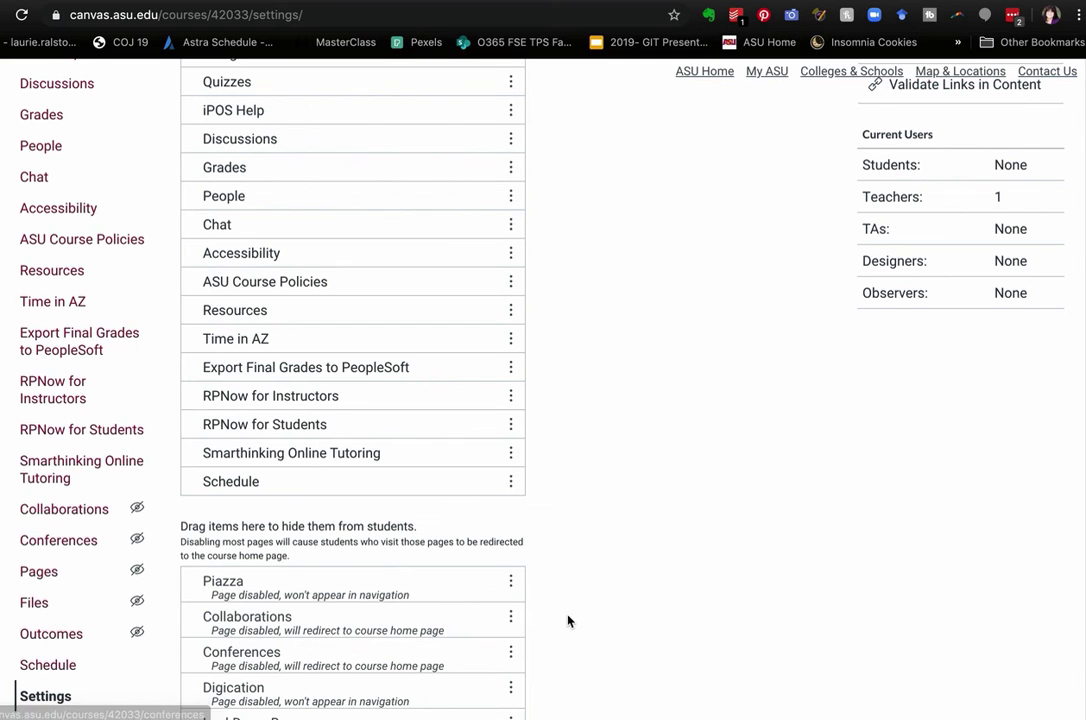
scroll(722, 516, up, 4)
scroll(574, 630, down, 3)
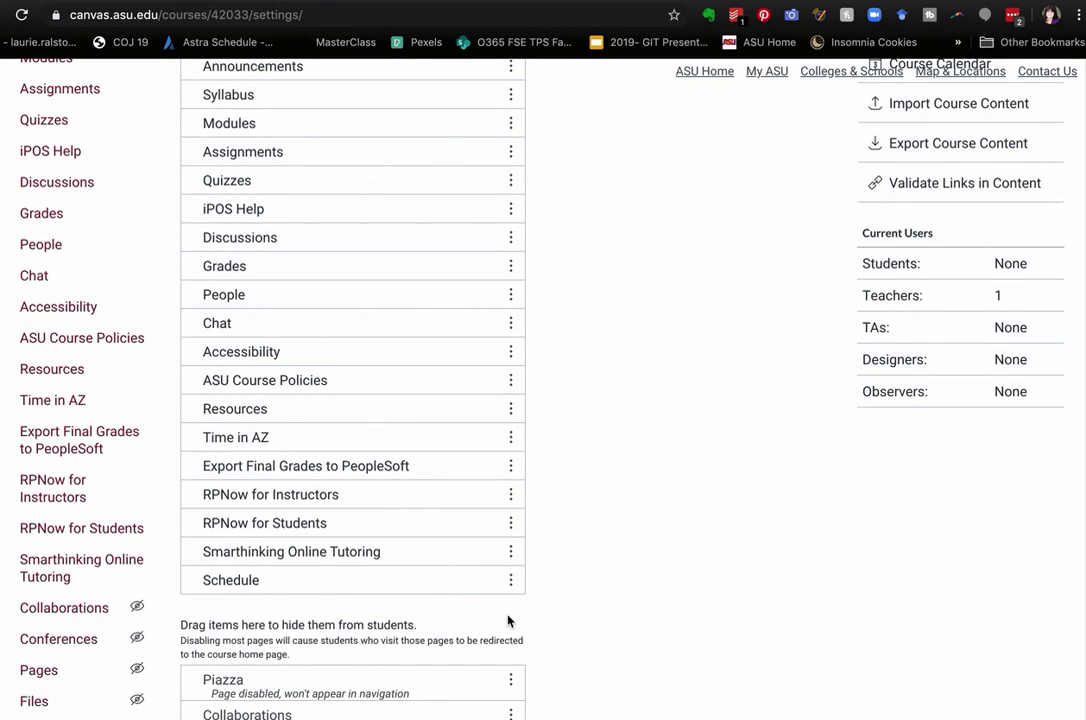
scroll(613, 620, up, 2)
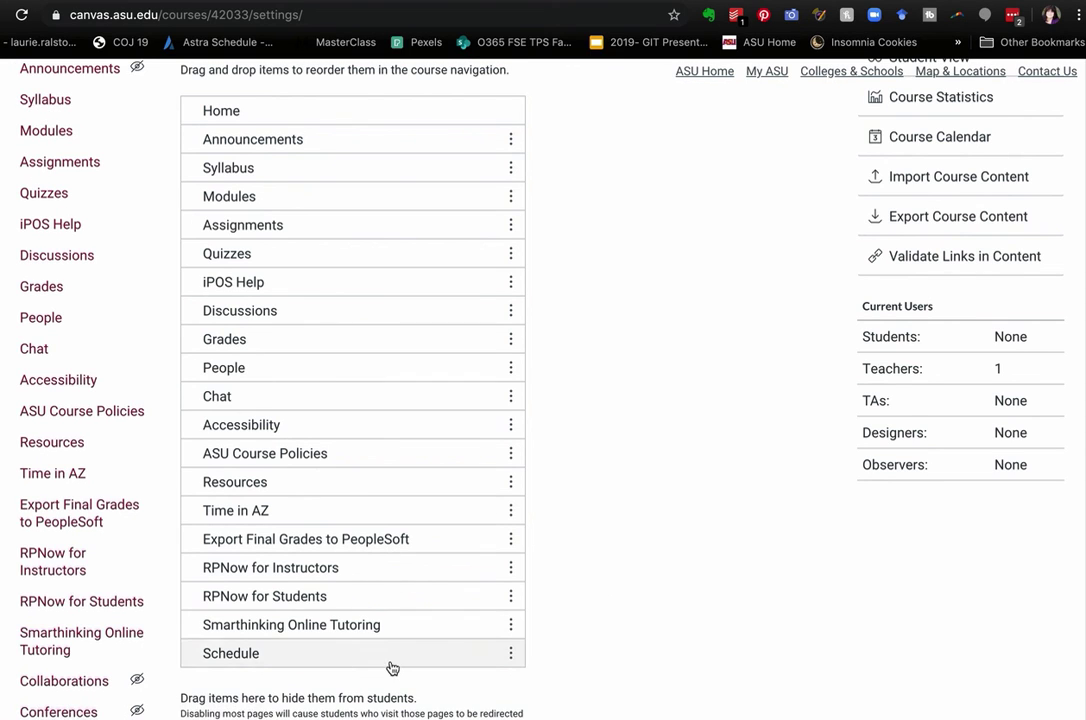
drag(424, 660, 431, 201)
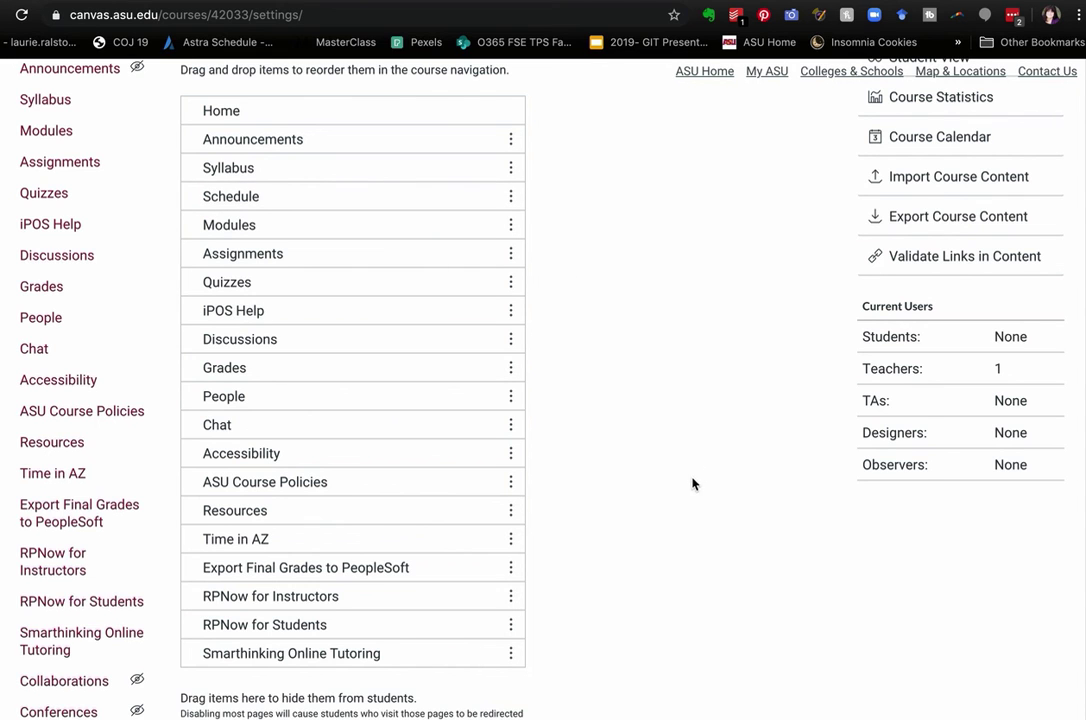
scroll(671, 575, down, 15)
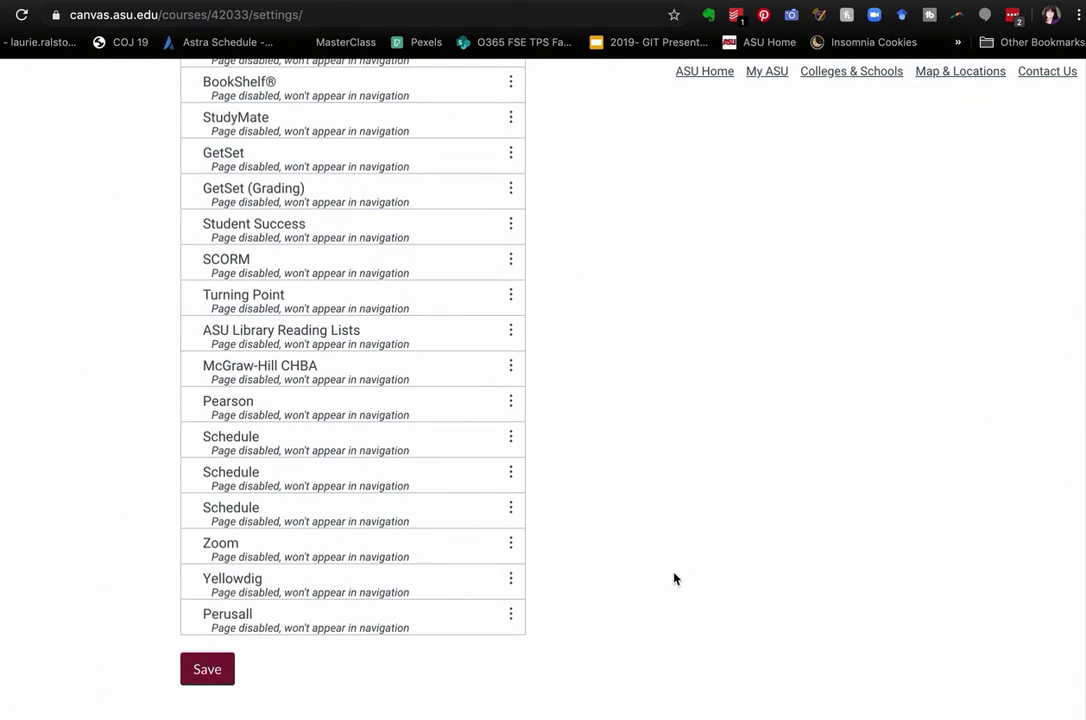
click(209, 669)
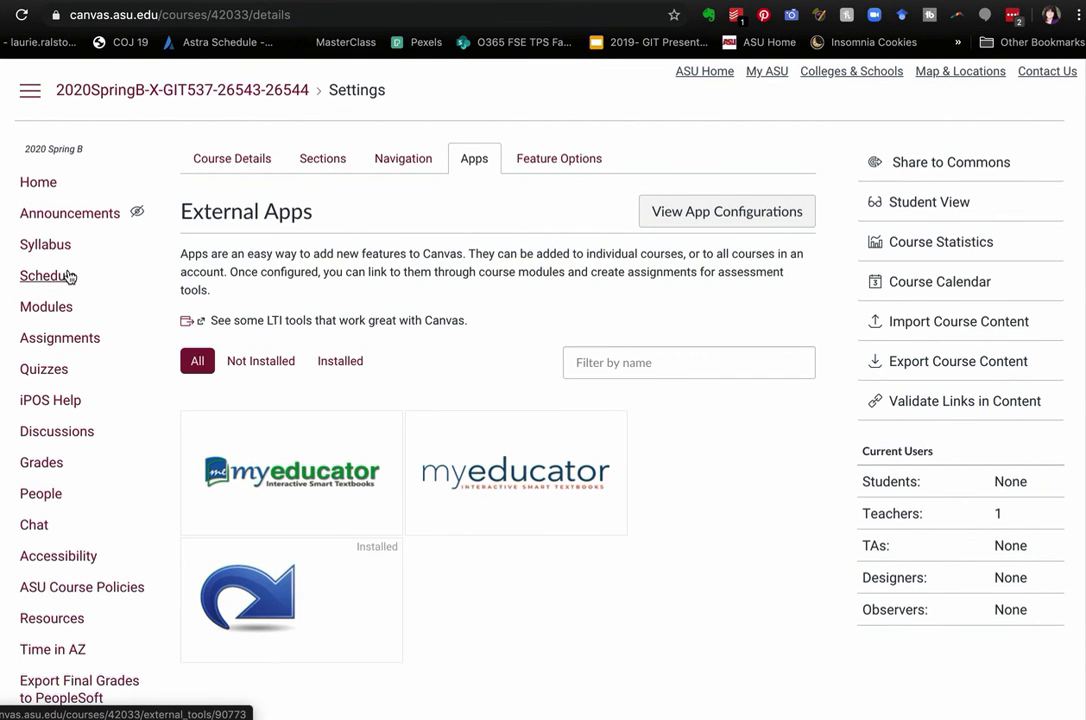
- Return to the course home page and open the new Schedule link to test it
click(34, 182)
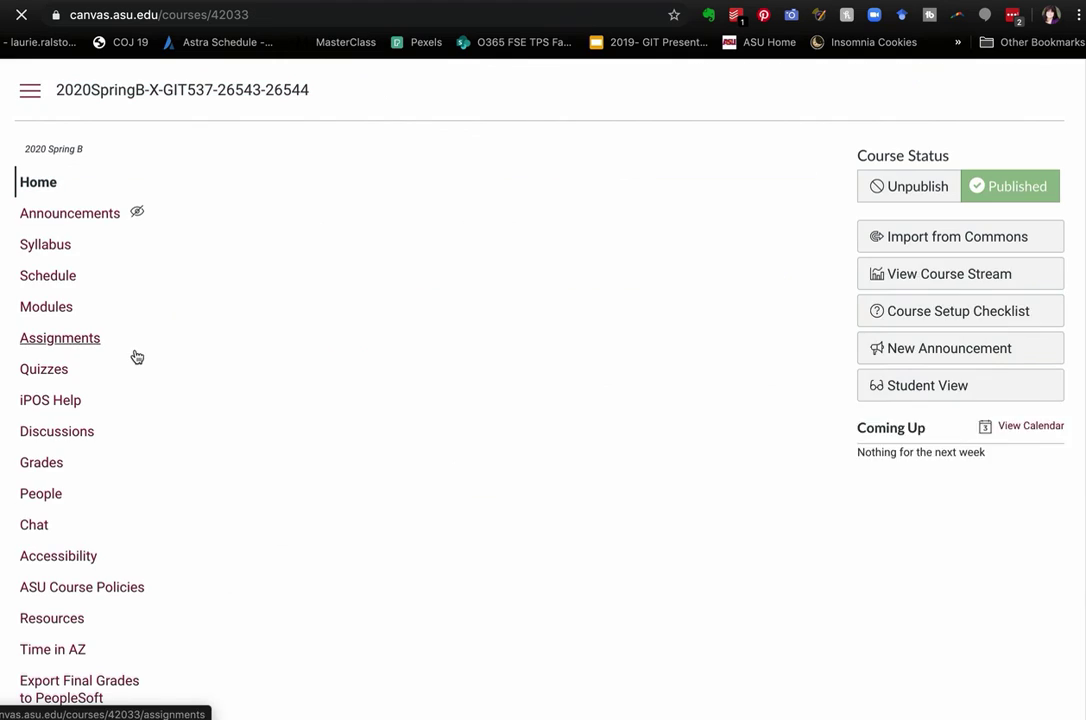
click(47, 277)
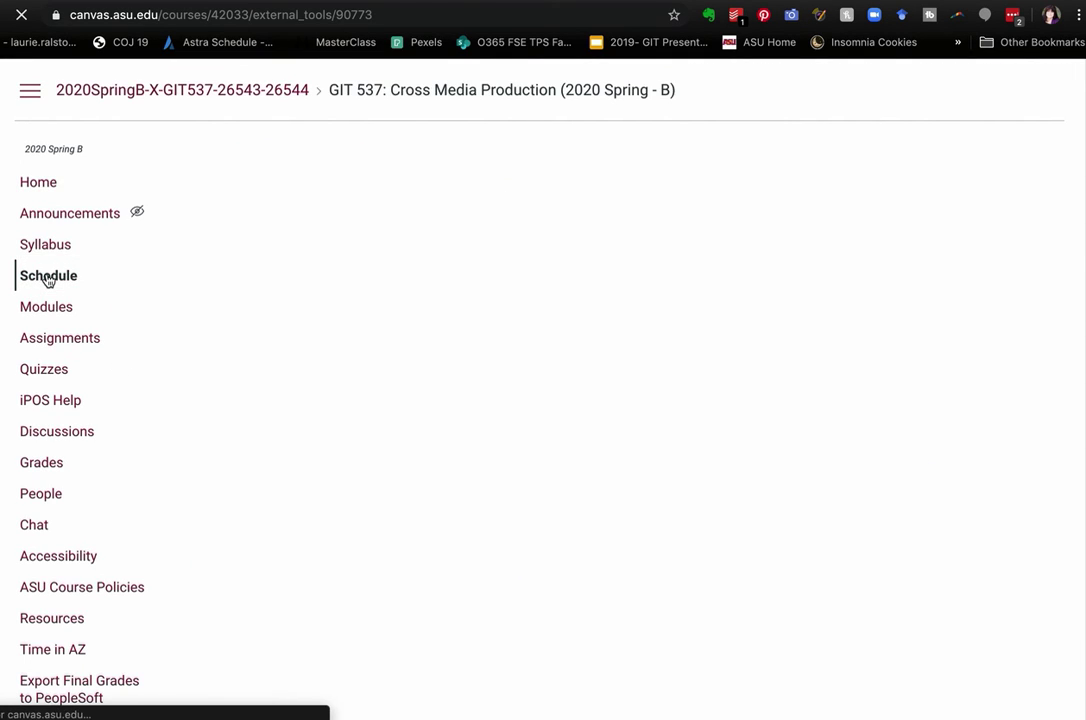